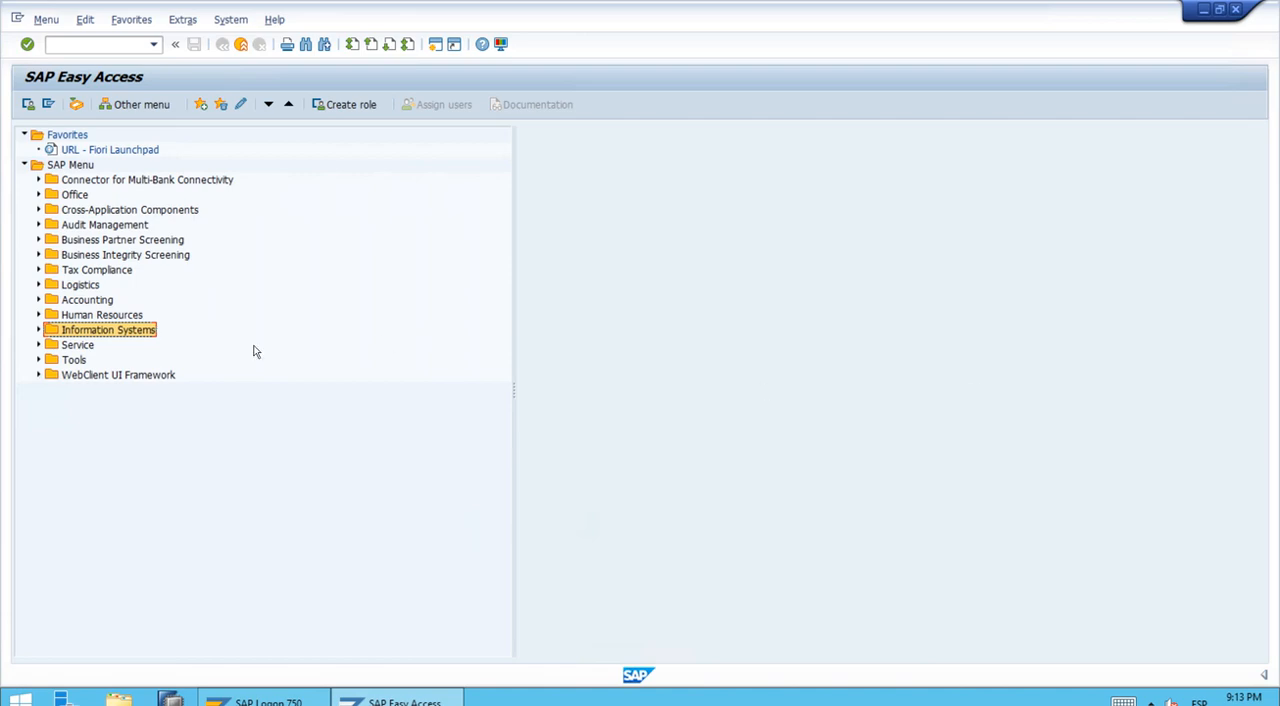
Step: Open the Report Painter transaction GRR1 - Create from the ad hoc reports of the information systems
double_click(97, 333)
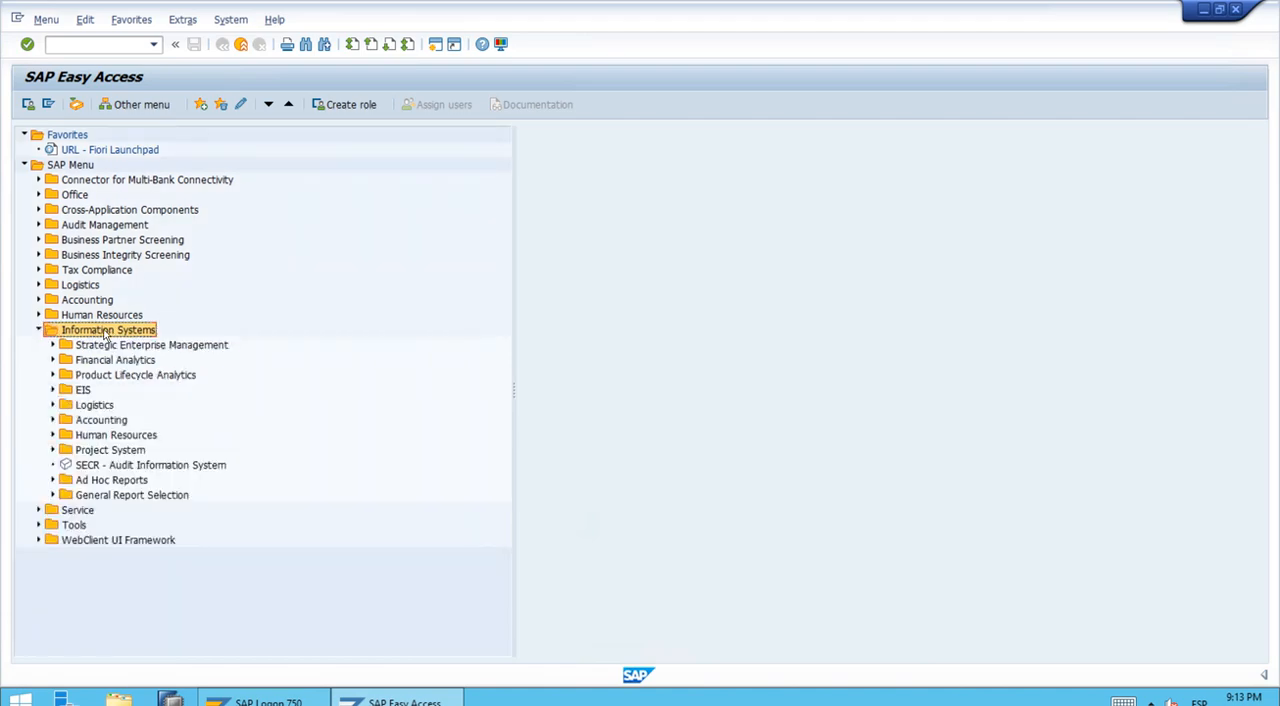
double_click(108, 481)
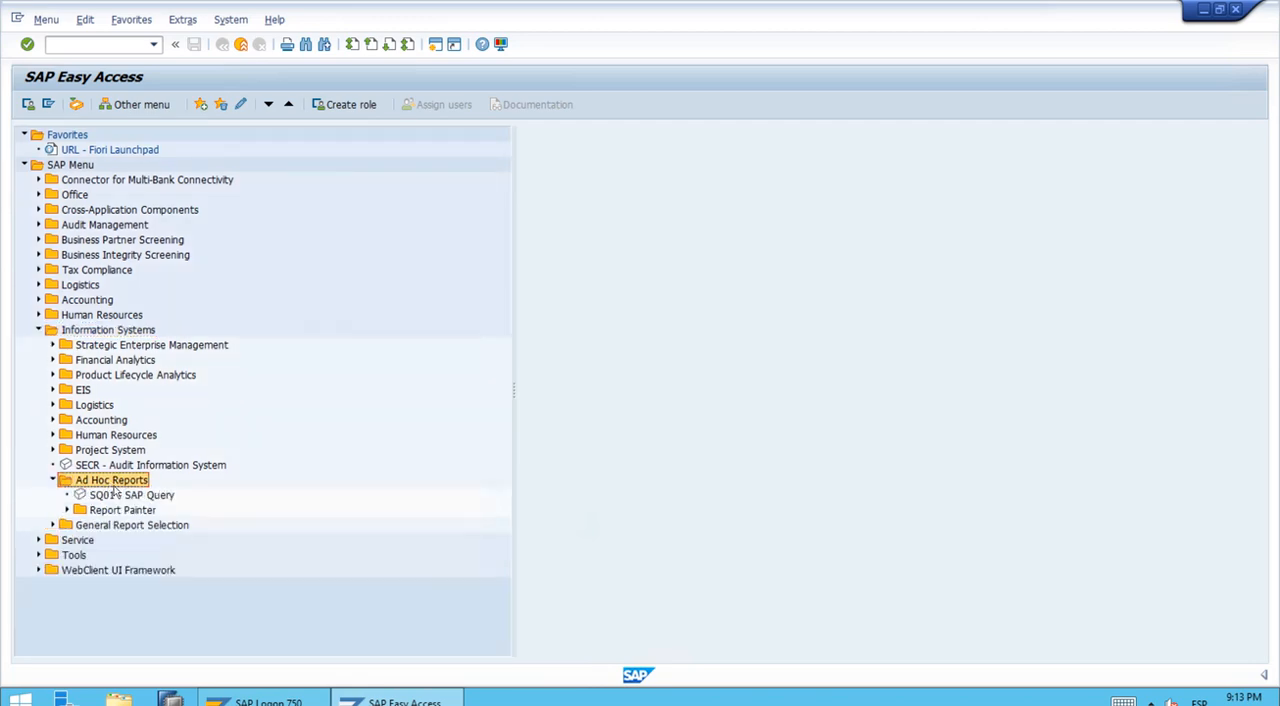
double_click(122, 510)
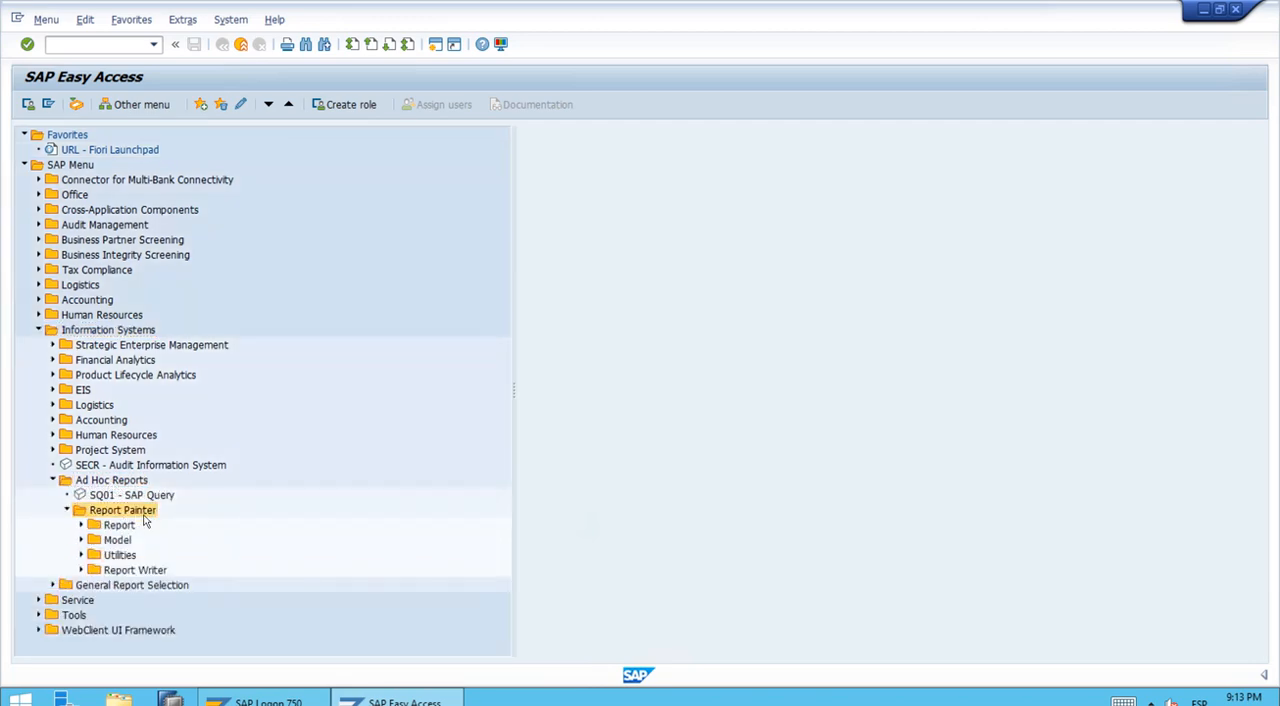
click(119, 525)
double_click(122, 526)
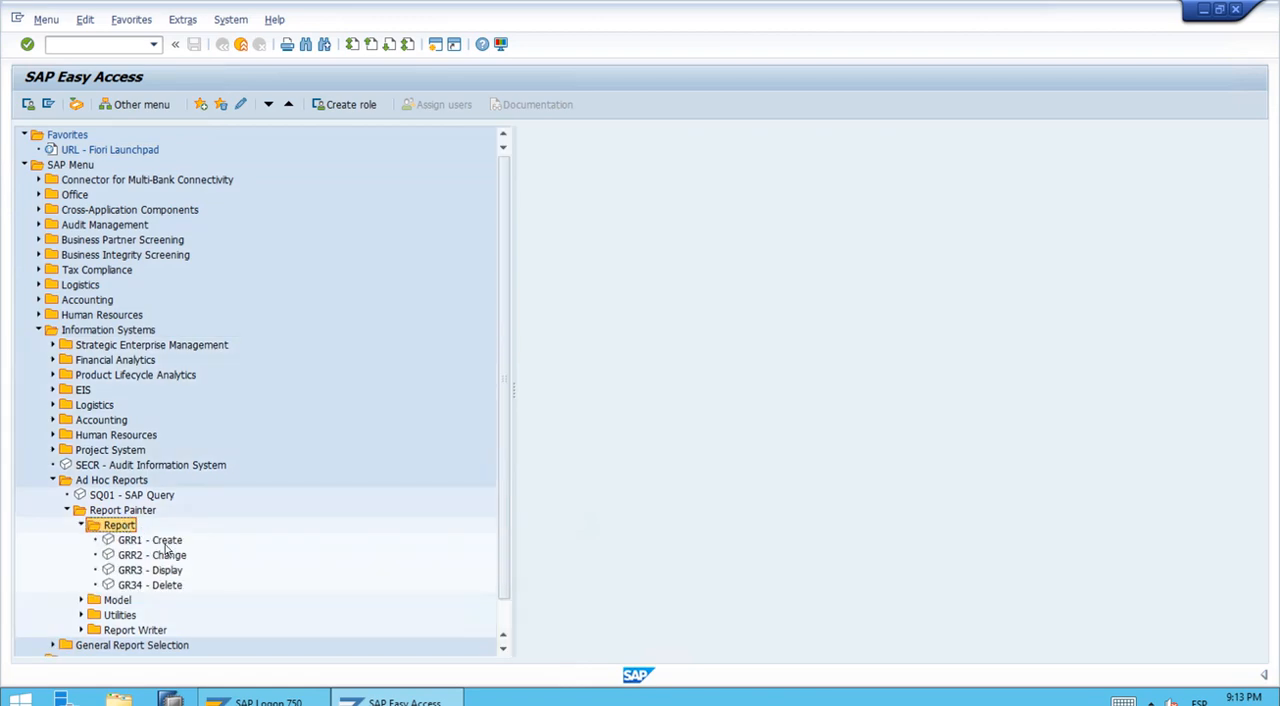
double_click(172, 541)
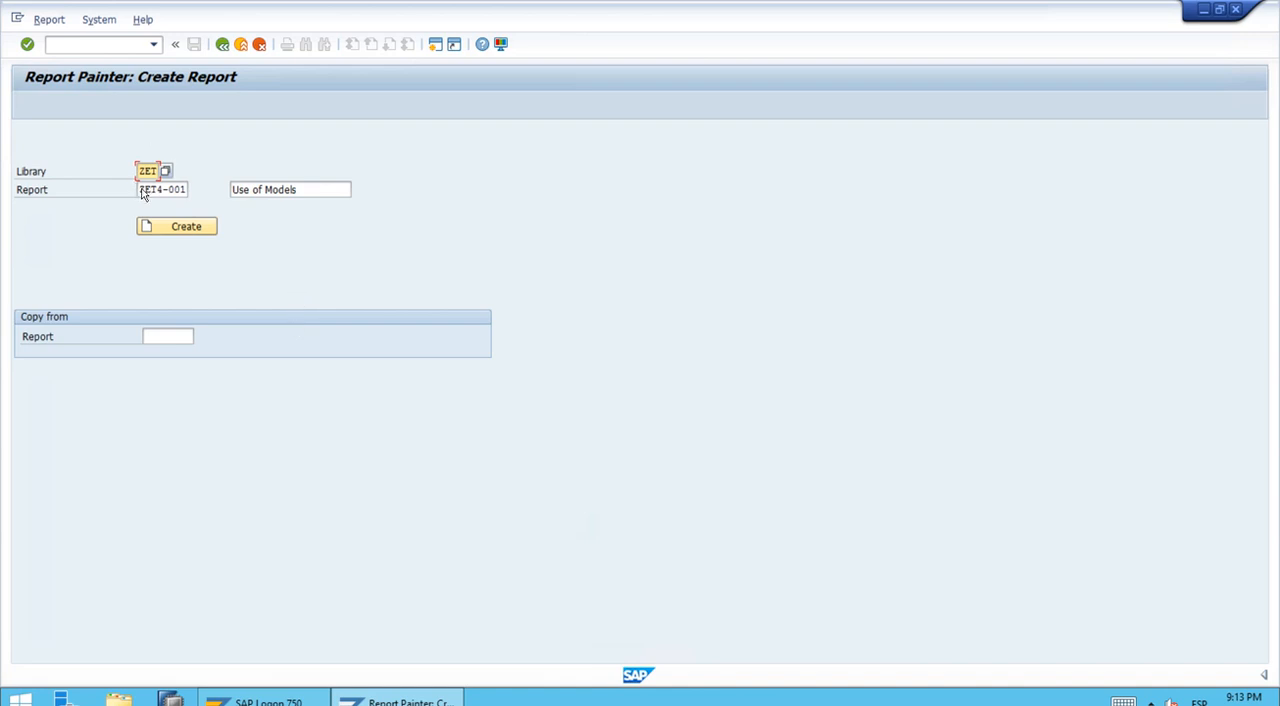
Step: Name the new report ZET5-001 and give it the description "Horizontal Page 2nd"
drag(140, 189, 198, 191)
key(Delete)
text(Z)
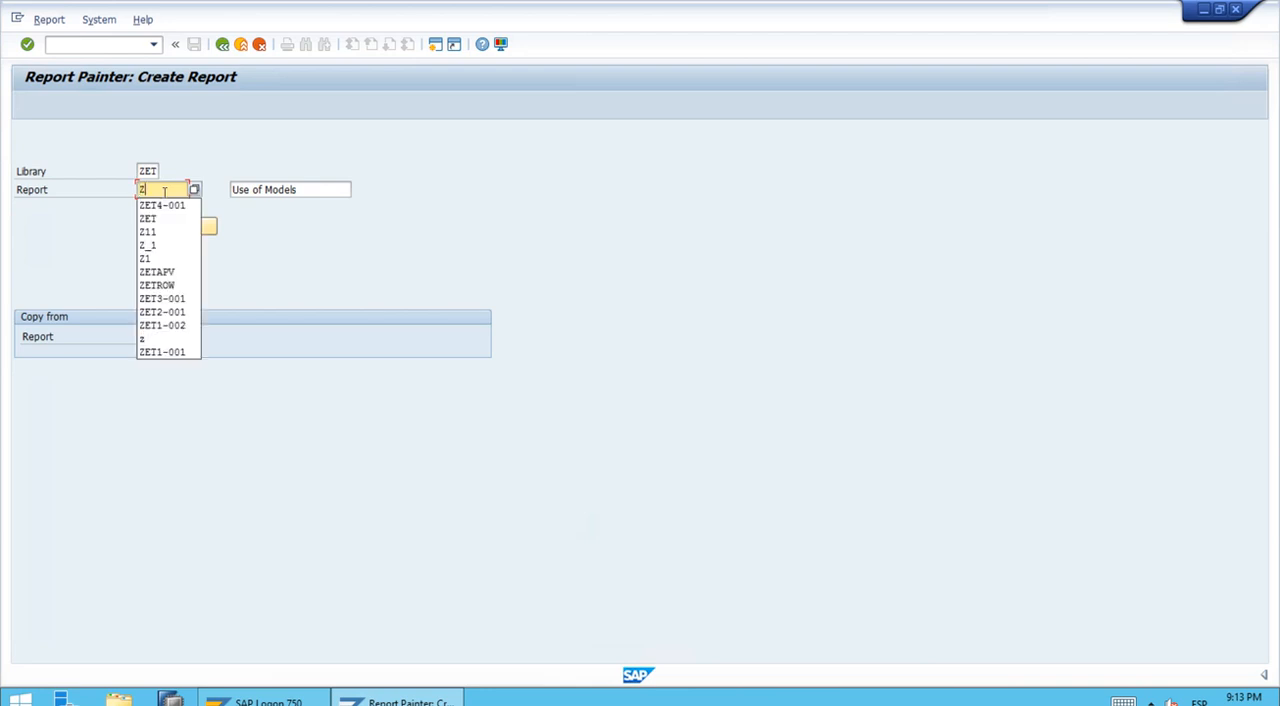
text(ET5)
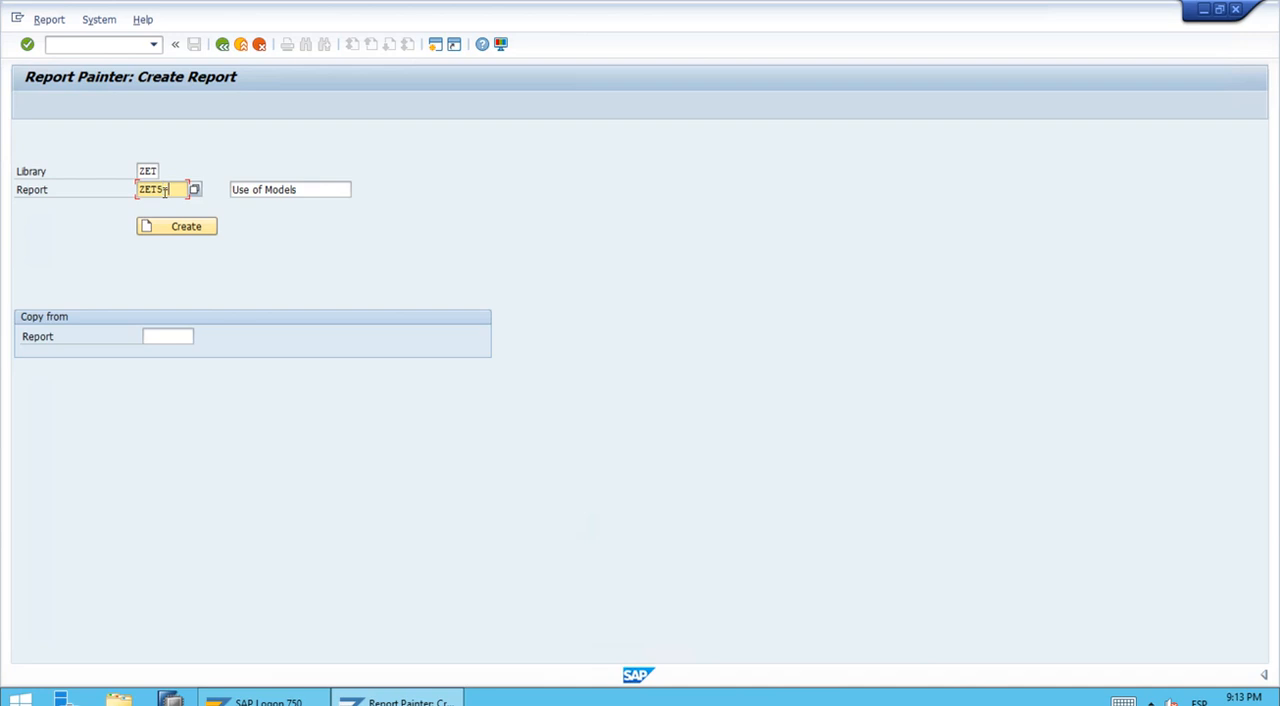
text(-001)
key(Tab)
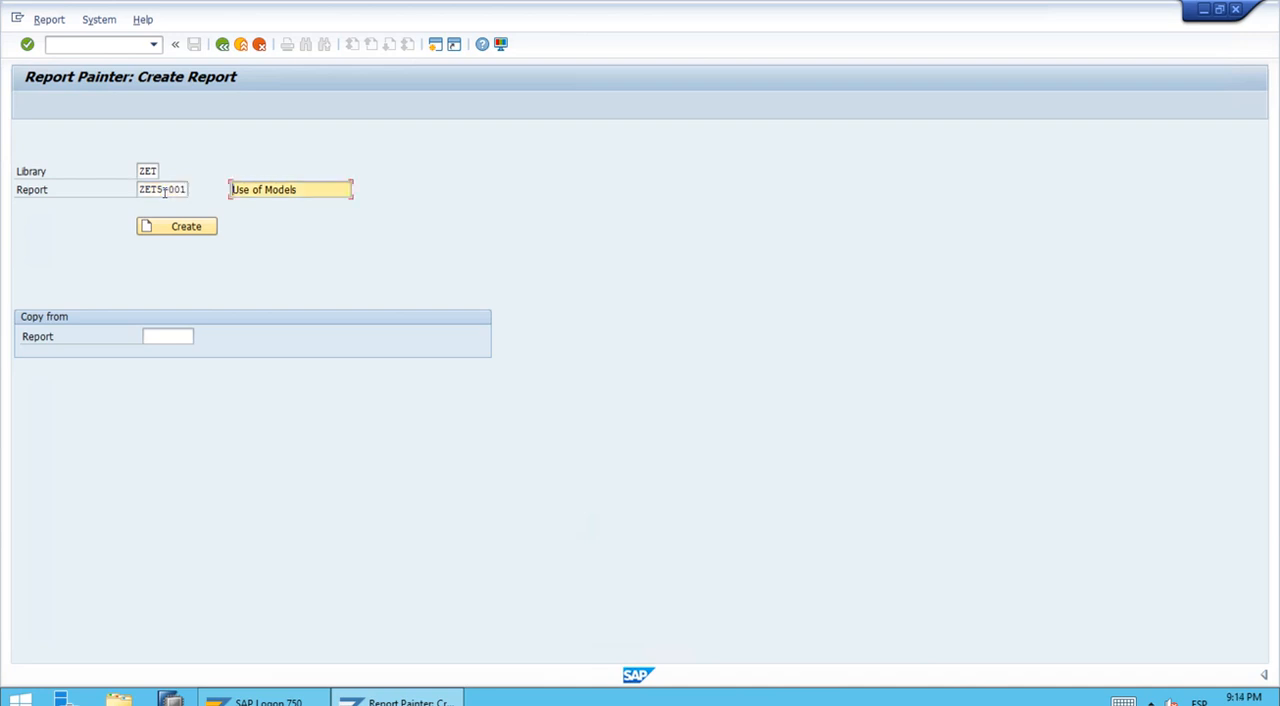
text(Horizontal Page 2nd)
Step: Paste the source report's name as the report to copy from and create the new report
click(164, 340)
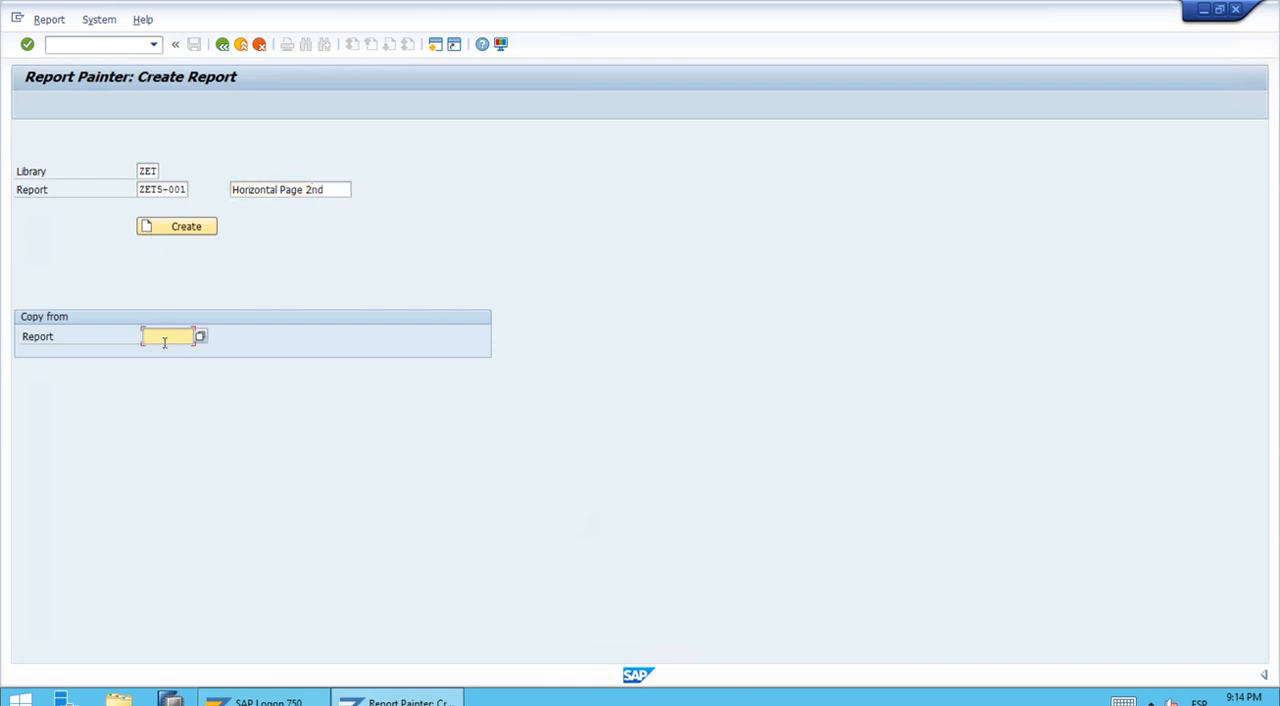
text(ZET4-001)
click(180, 236)
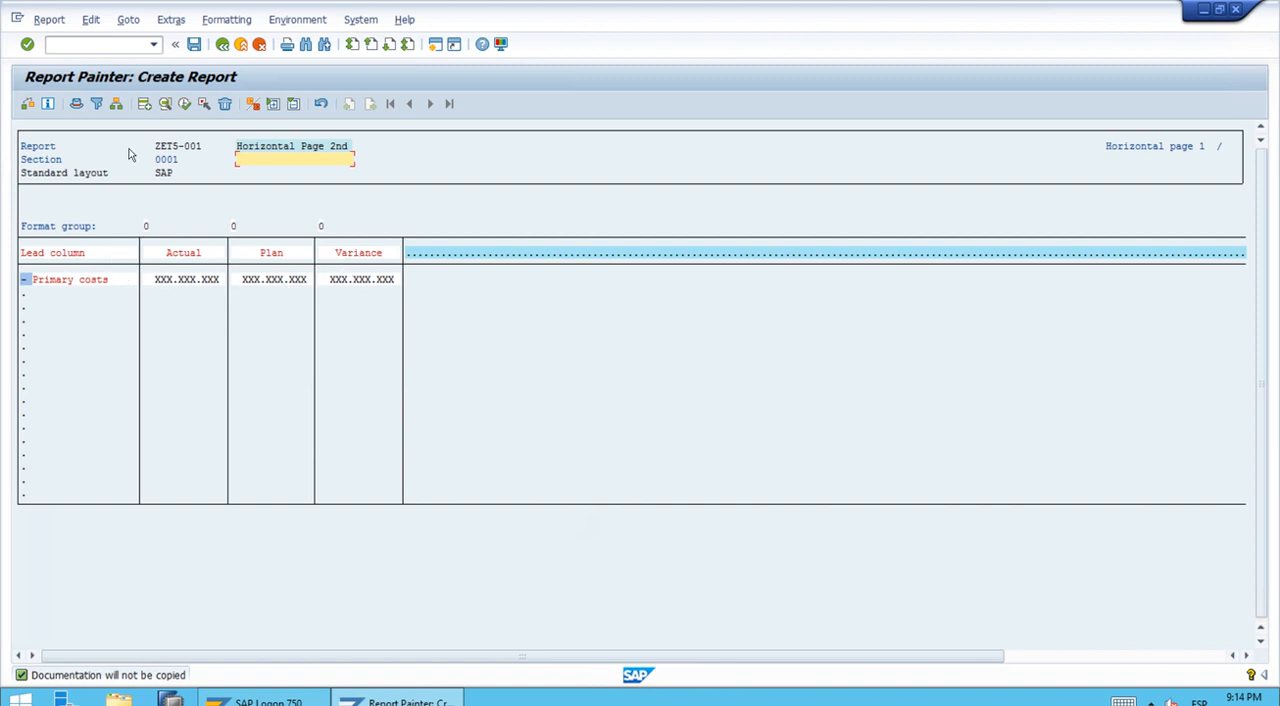
Step: Add a new horizontal page to the report
click(91, 20)
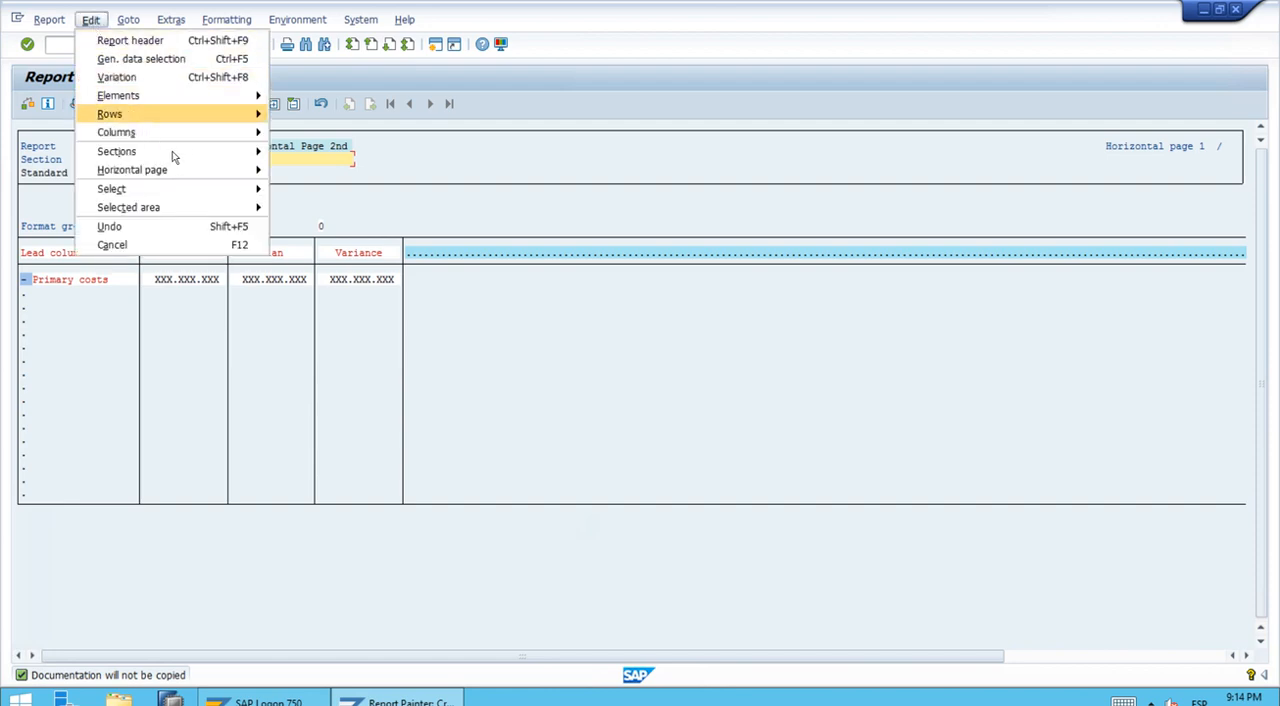
mouse_move(230, 172)
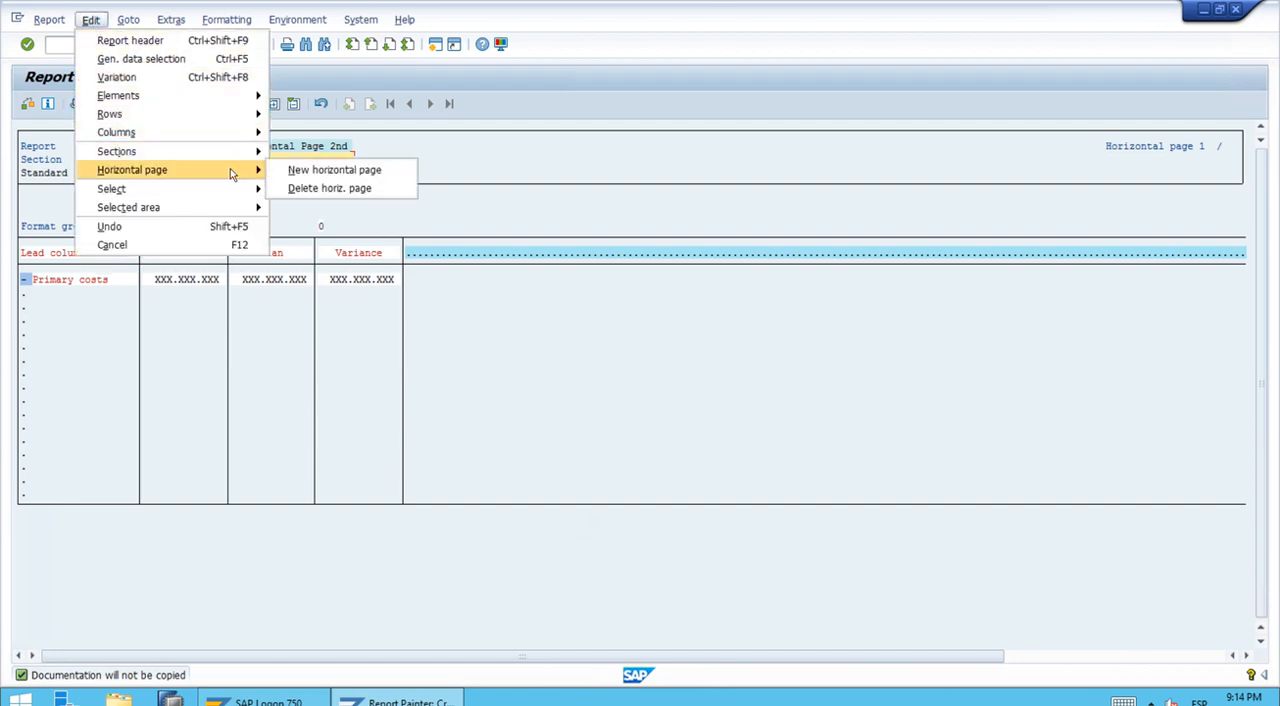
click(348, 176)
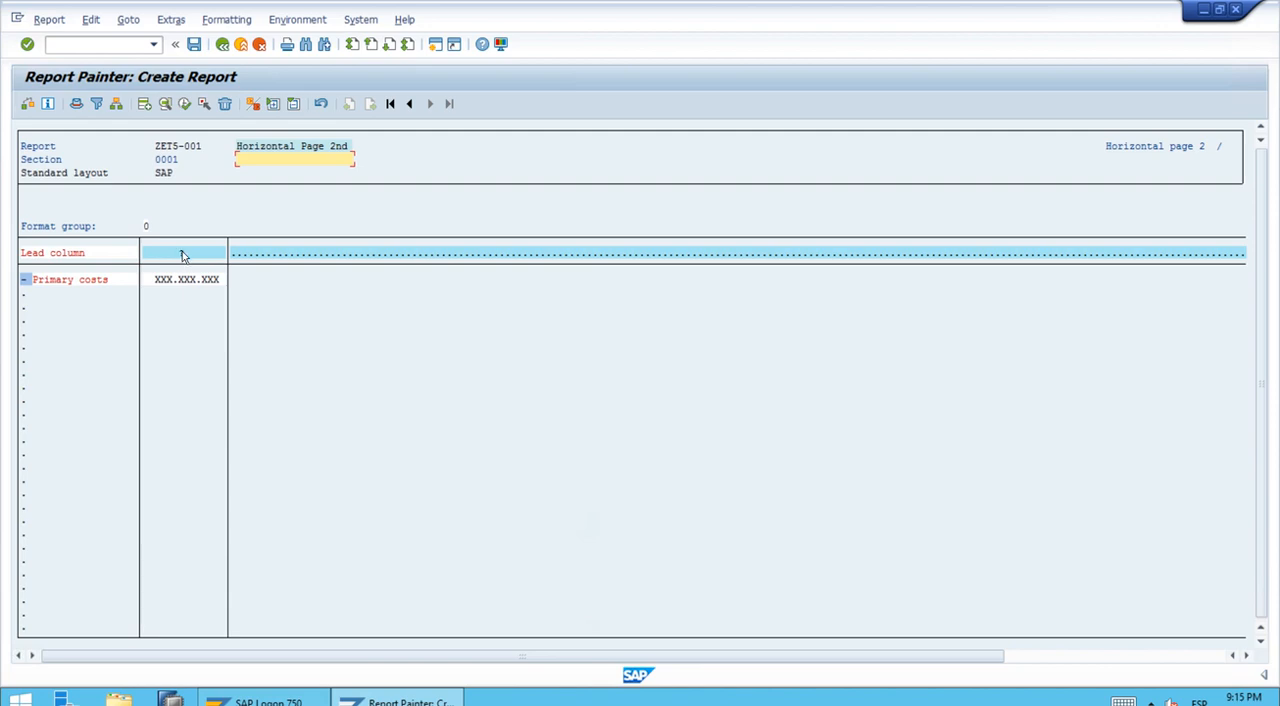
Step: Define the first column of horizontal page 2 as the predefined key figure Actual quantity
double_click(184, 256)
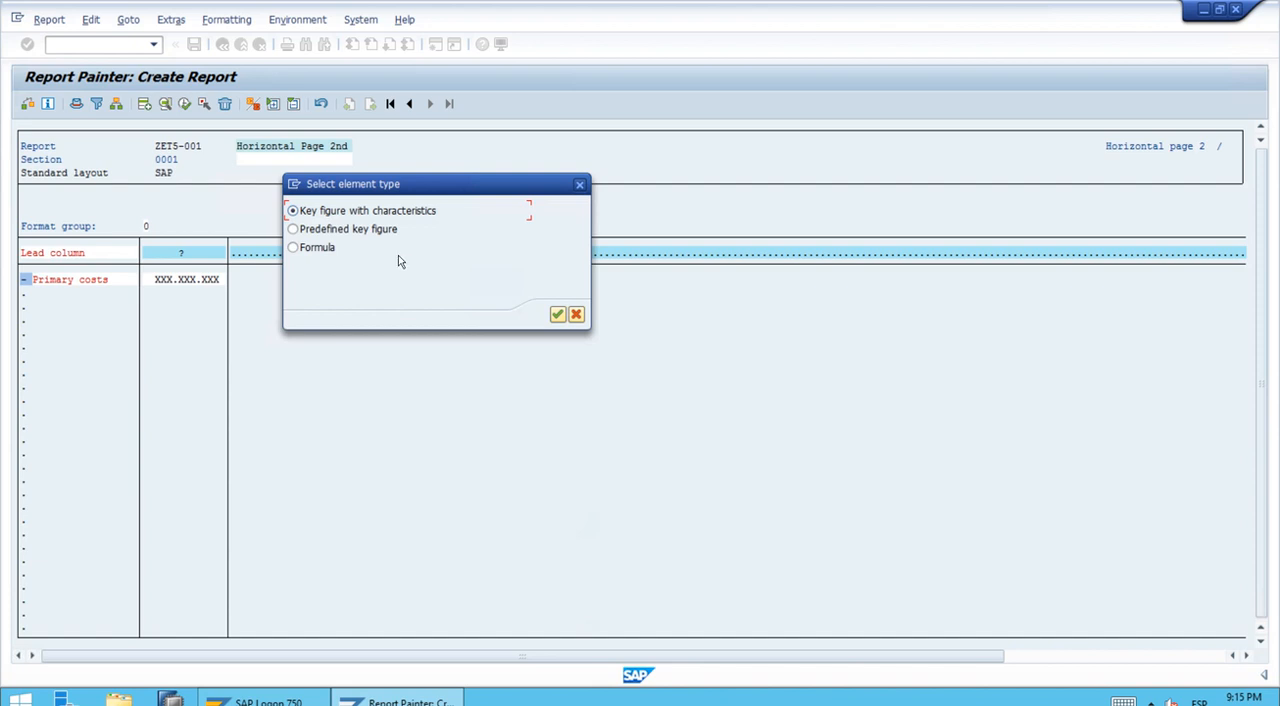
click(355, 231)
click(556, 316)
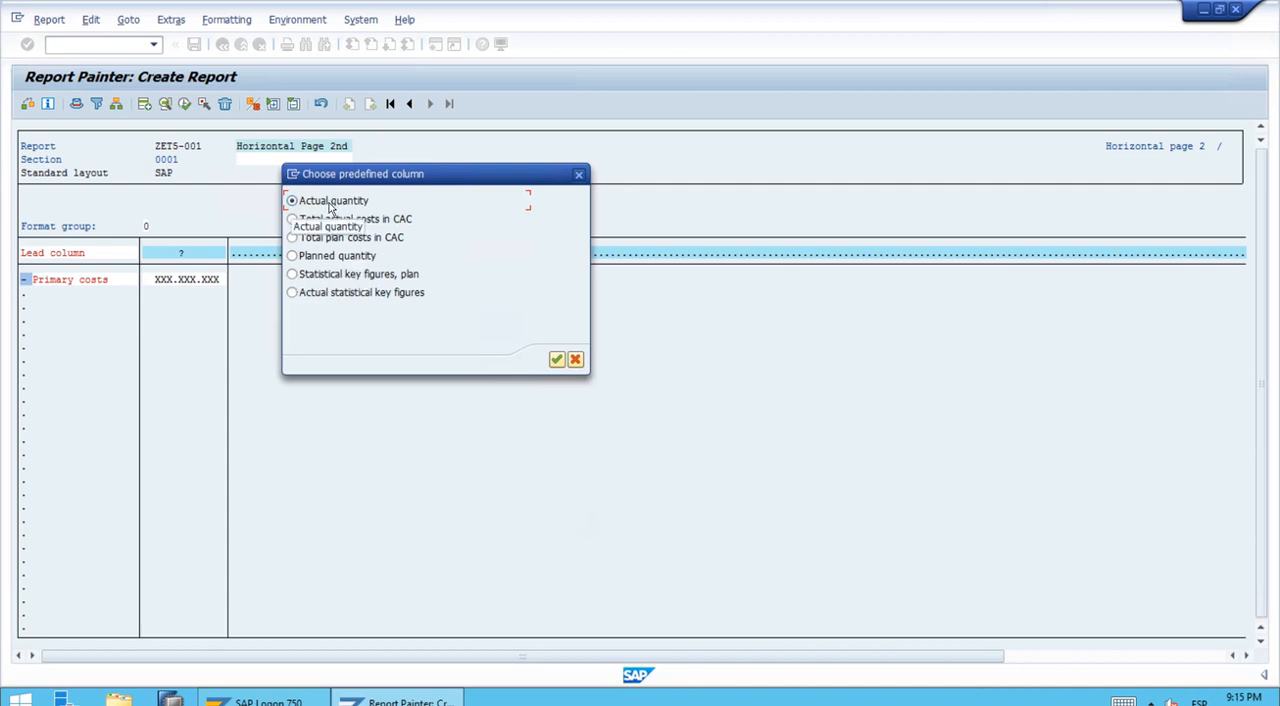
click(556, 360)
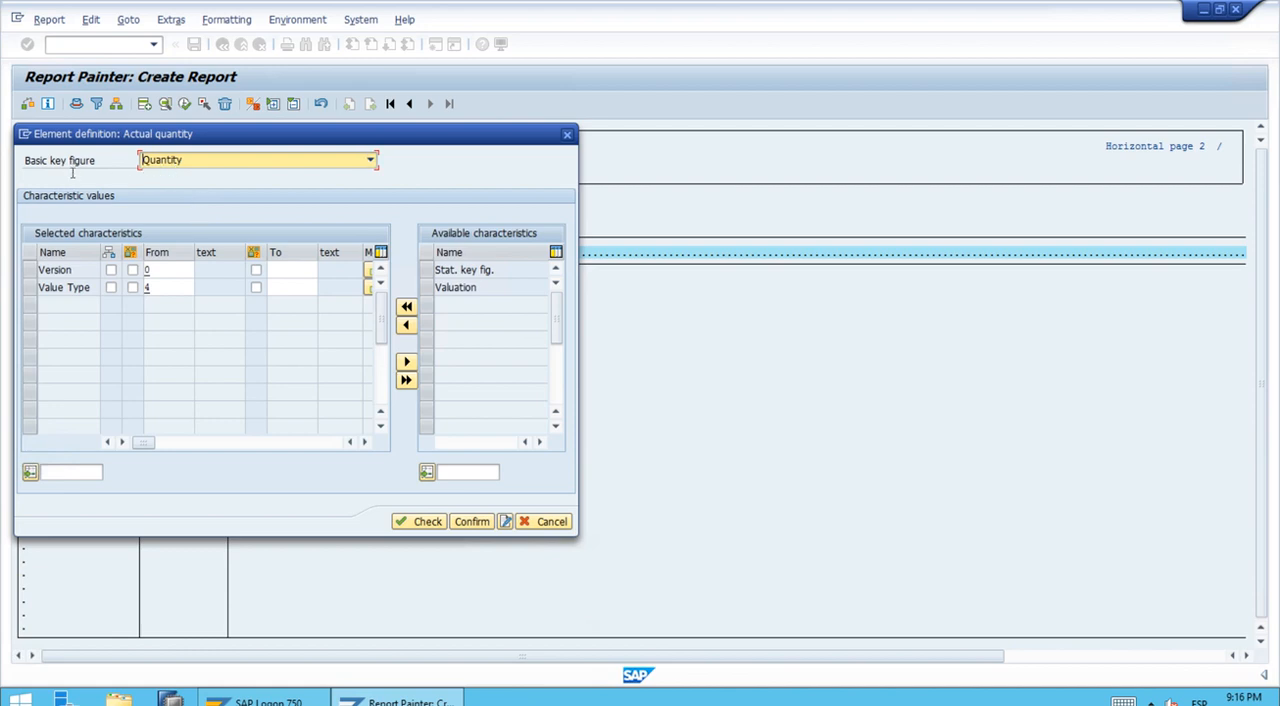
Step: Set the actual quantity column's short, medium and long texts to ACTQTY, then check and confirm the element definition
click(503, 524)
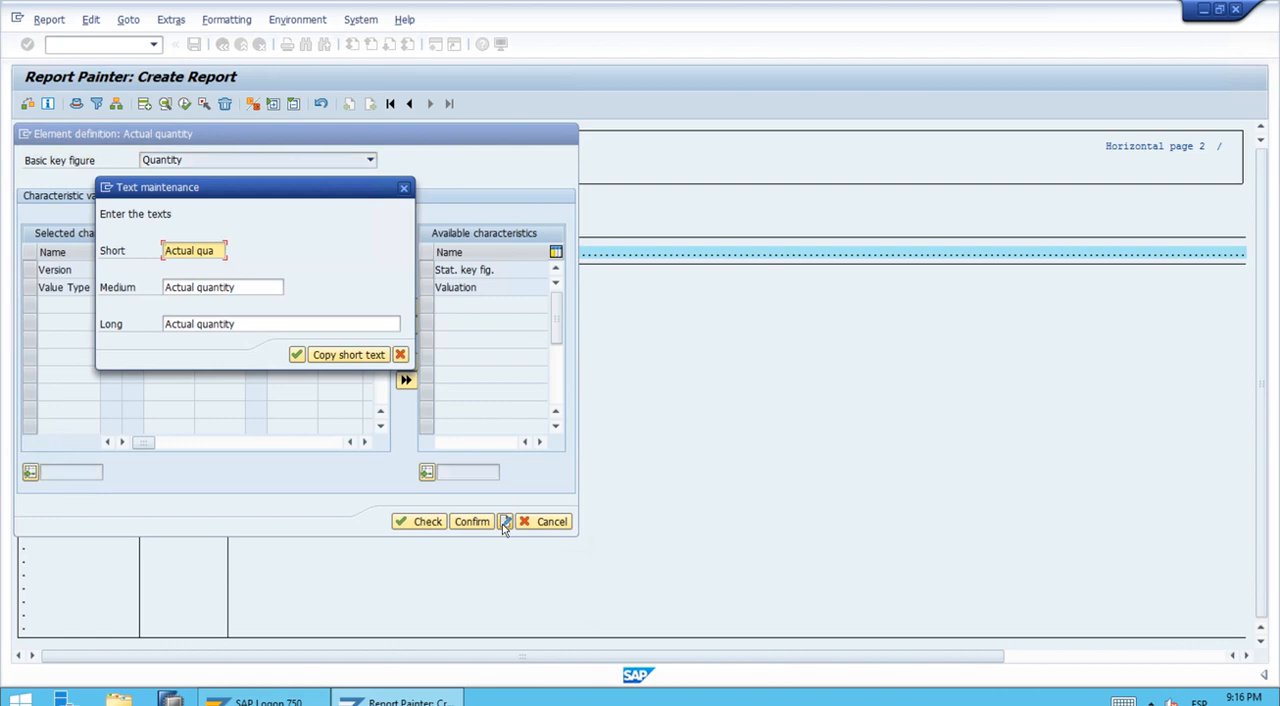
text(CTQTY)
key(Delete)
key(Delete)
key(Delete)
click(343, 356)
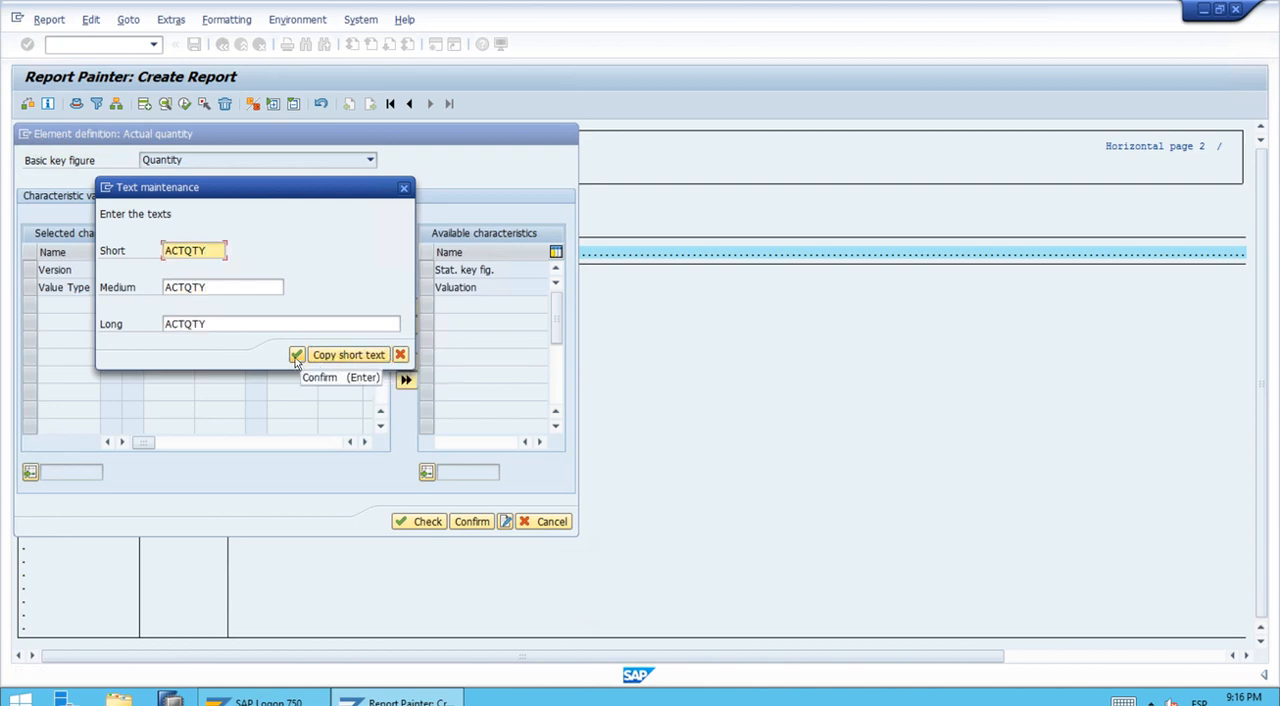
click(296, 356)
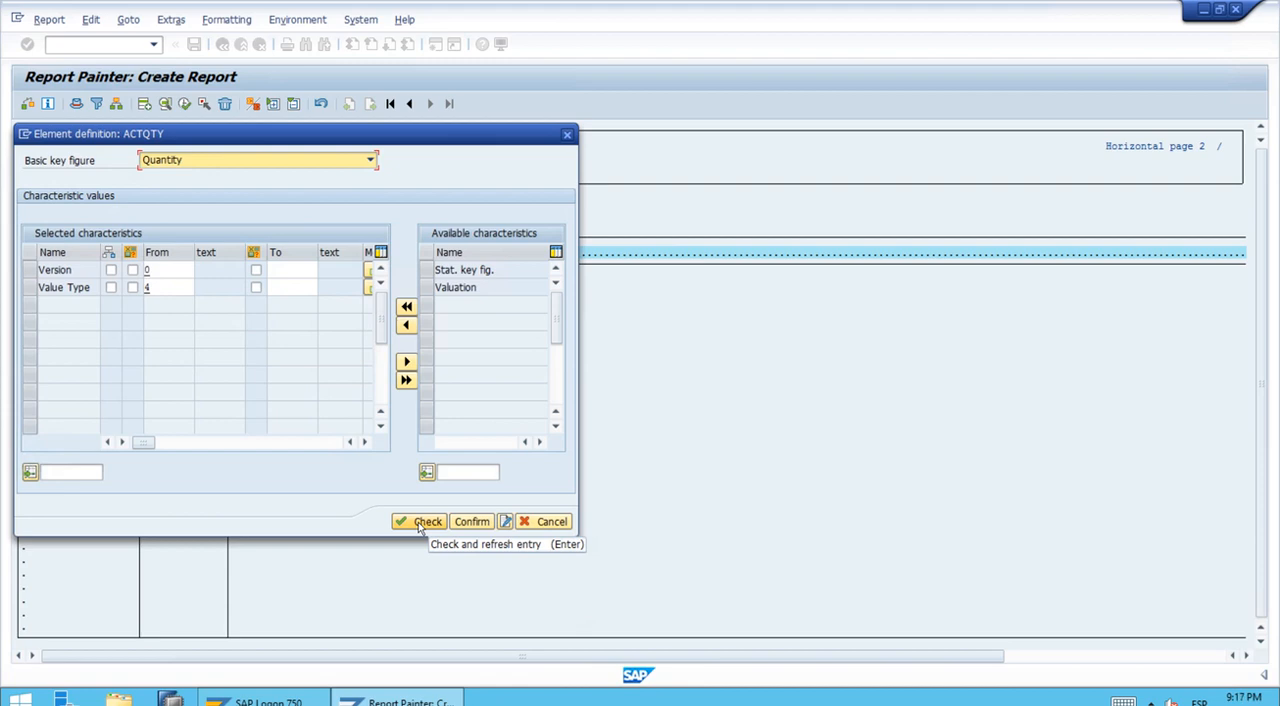
click(418, 522)
click(471, 522)
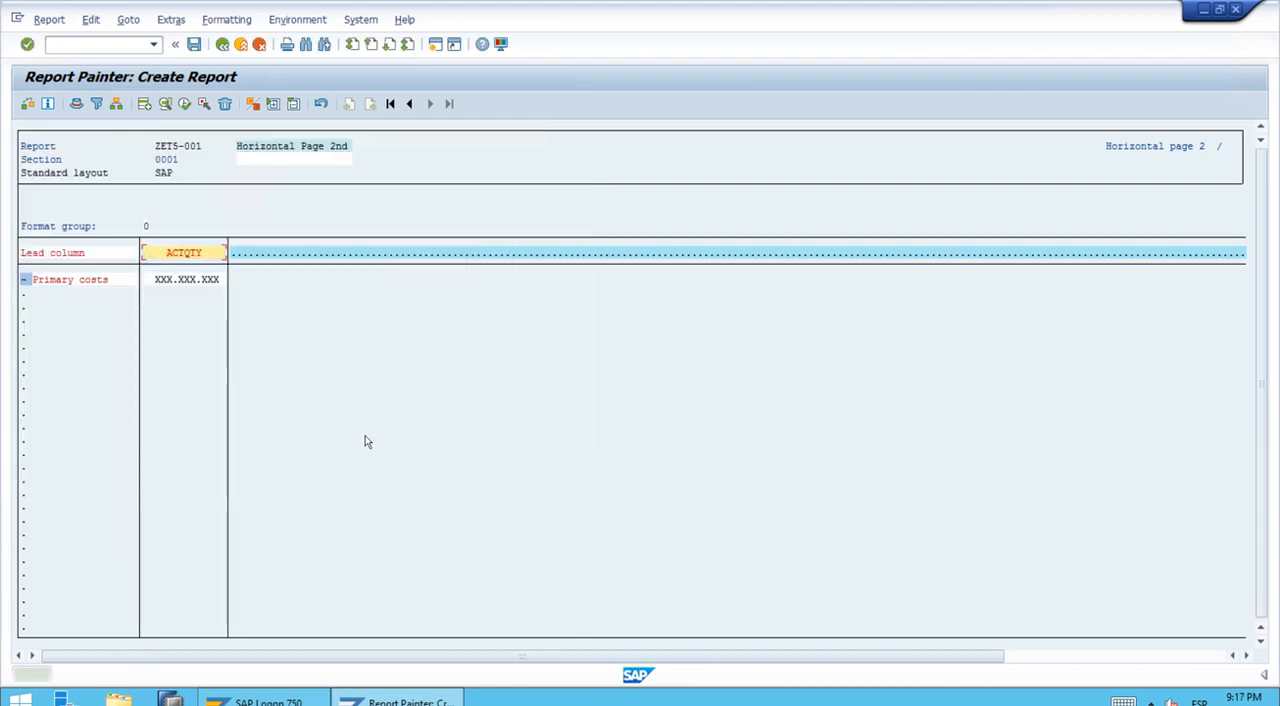
Step: Add a second column beside ACTQTY using the predefined key figure Planned quantity
double_click(249, 259)
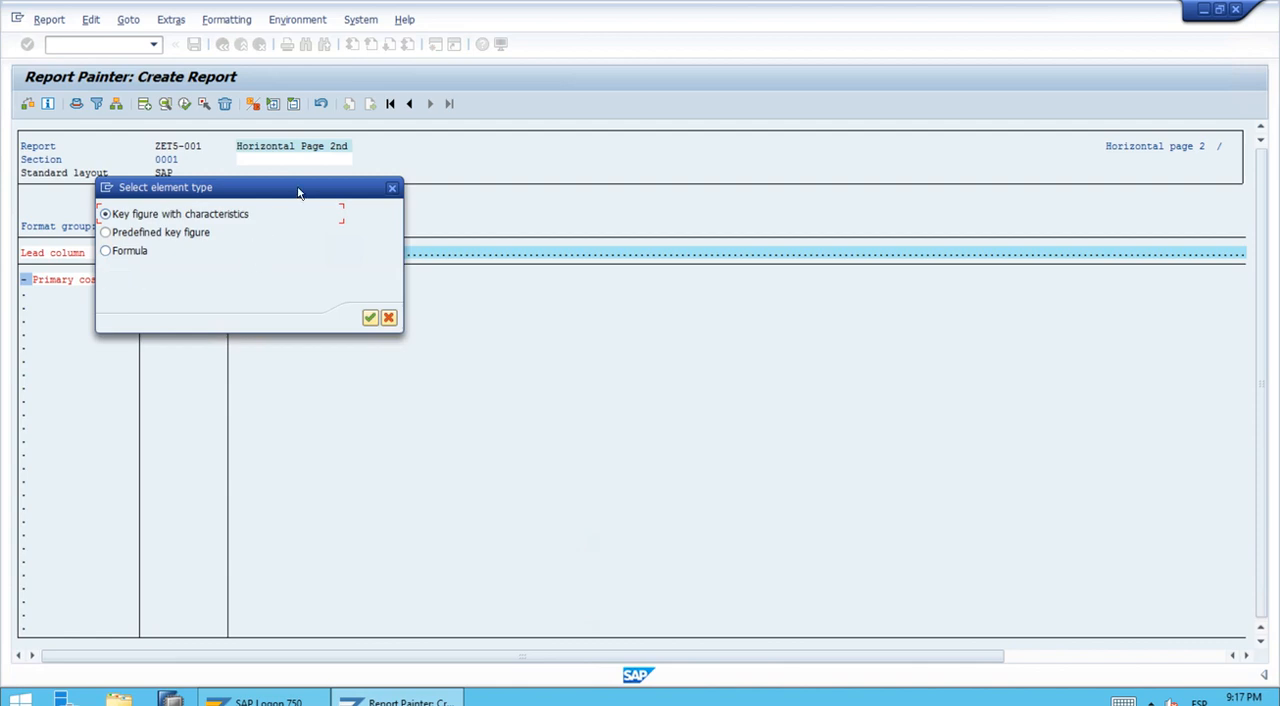
drag(300, 188, 537, 216)
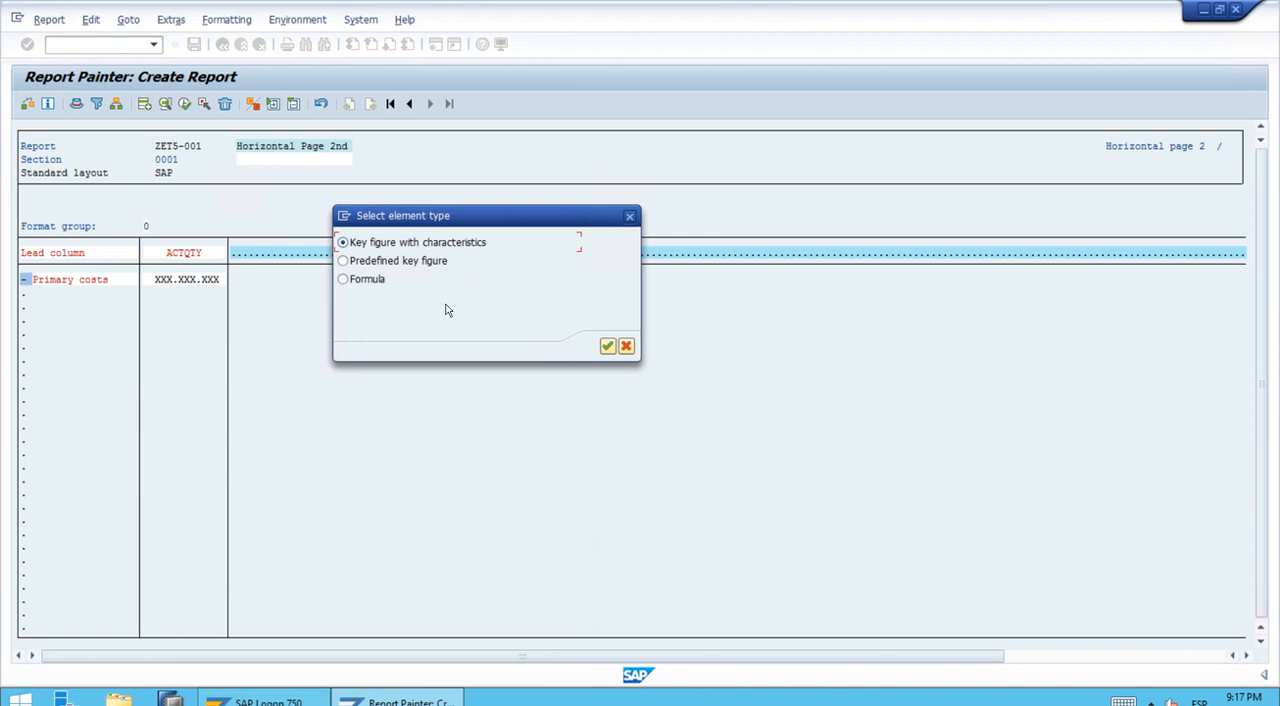
click(405, 262)
click(606, 346)
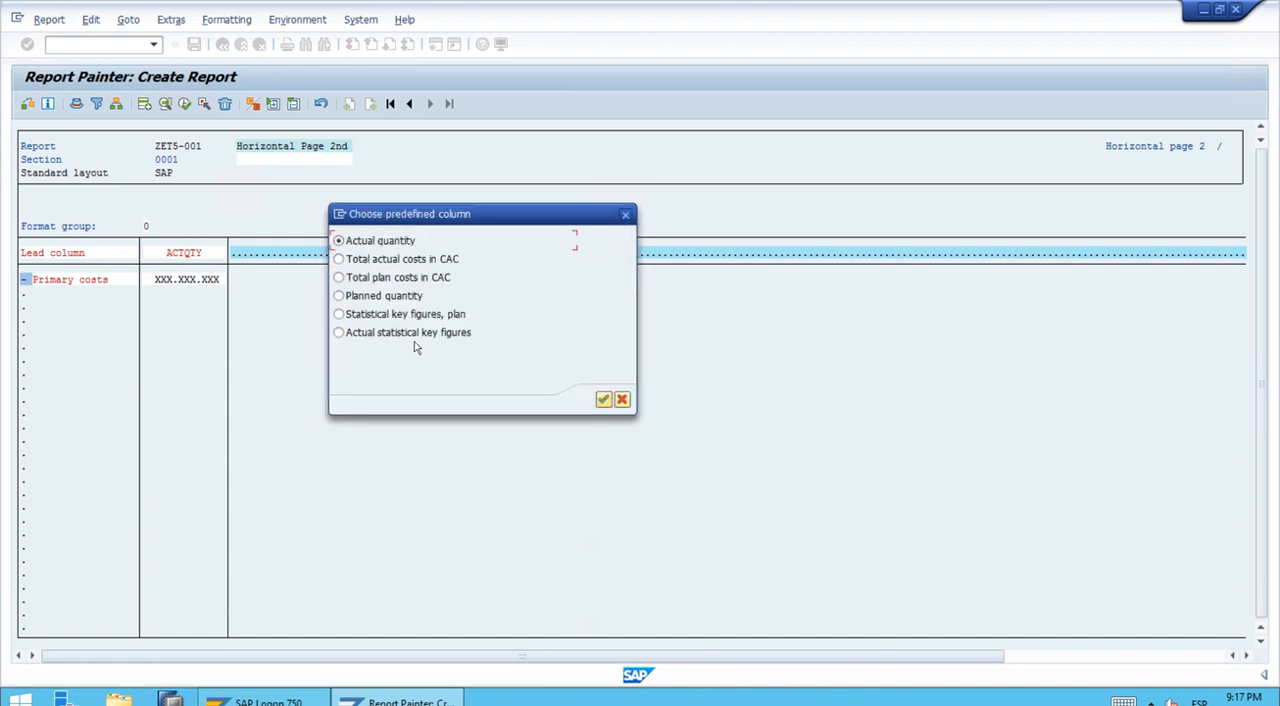
click(372, 298)
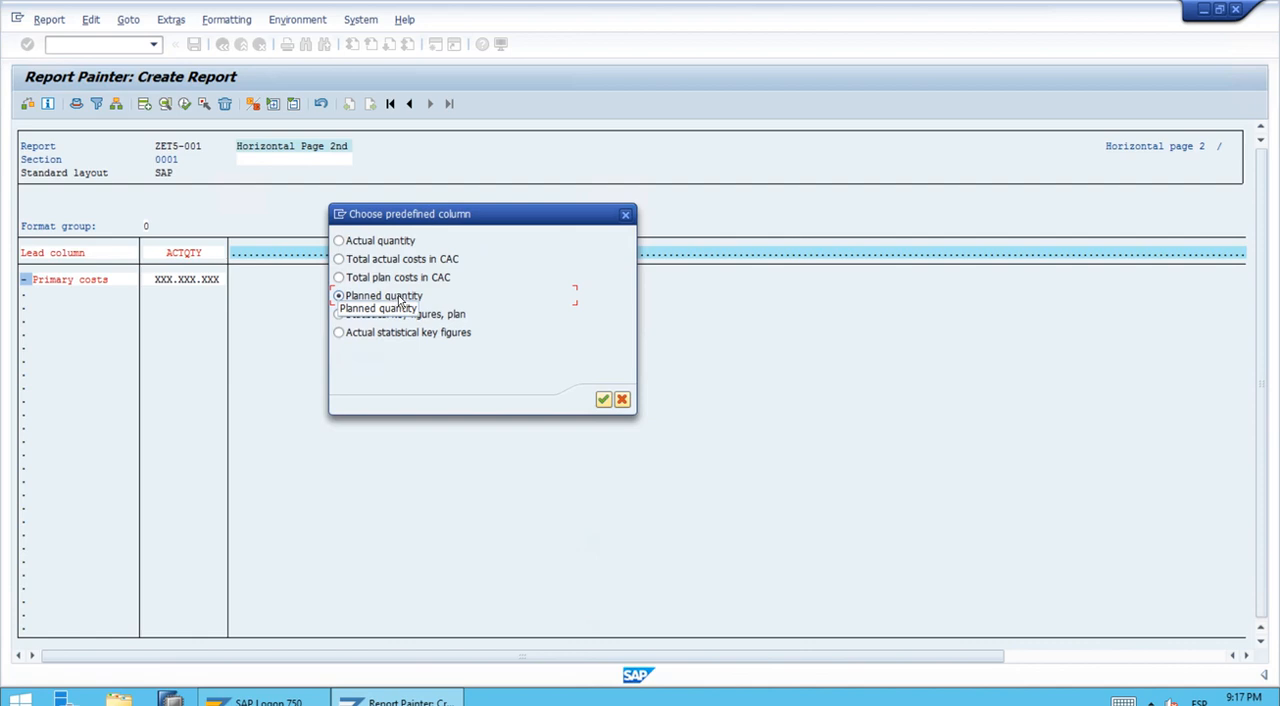
click(603, 400)
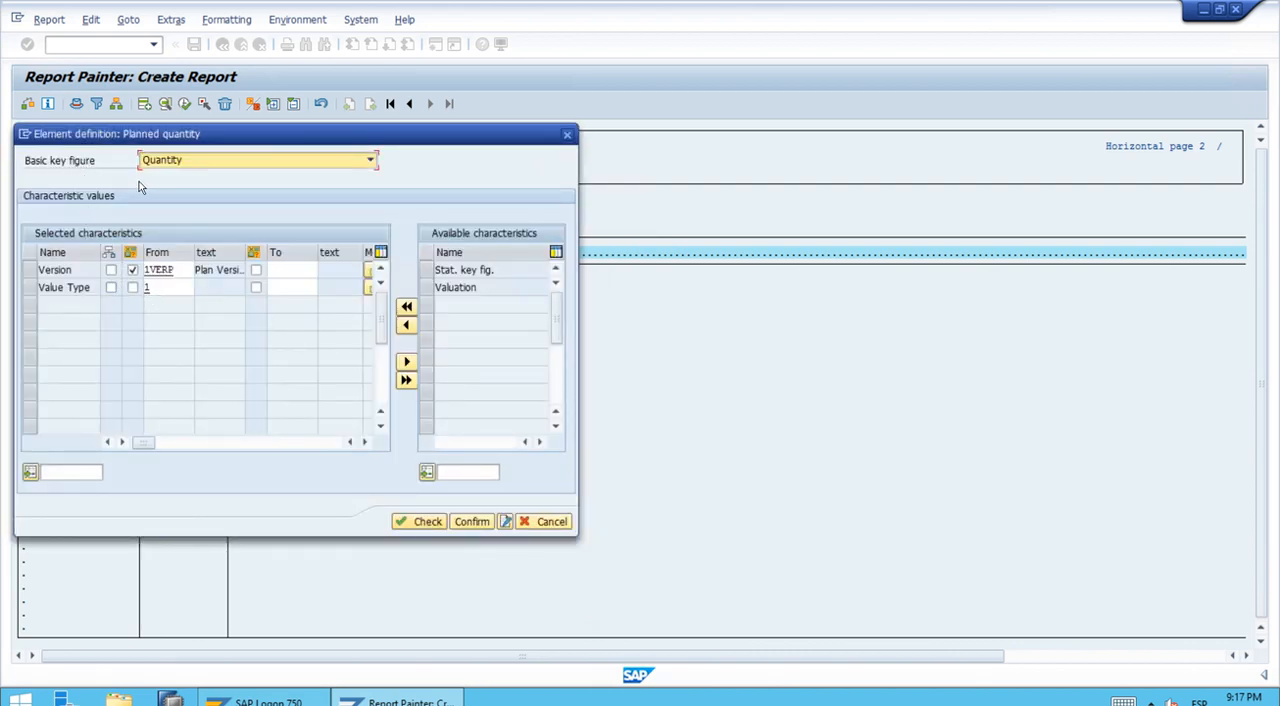
Step: Replace the planned quantity's version variable with the fixed value 0, Plan/actual version
click(132, 270)
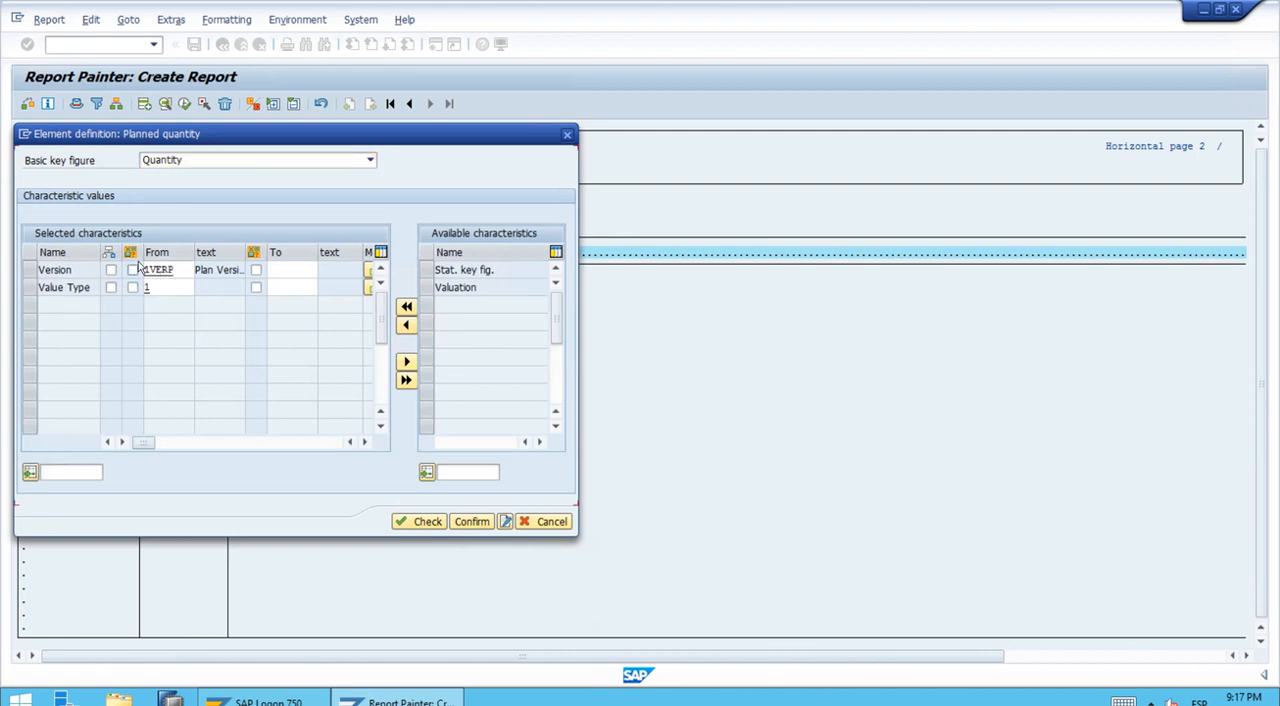
click(169, 270)
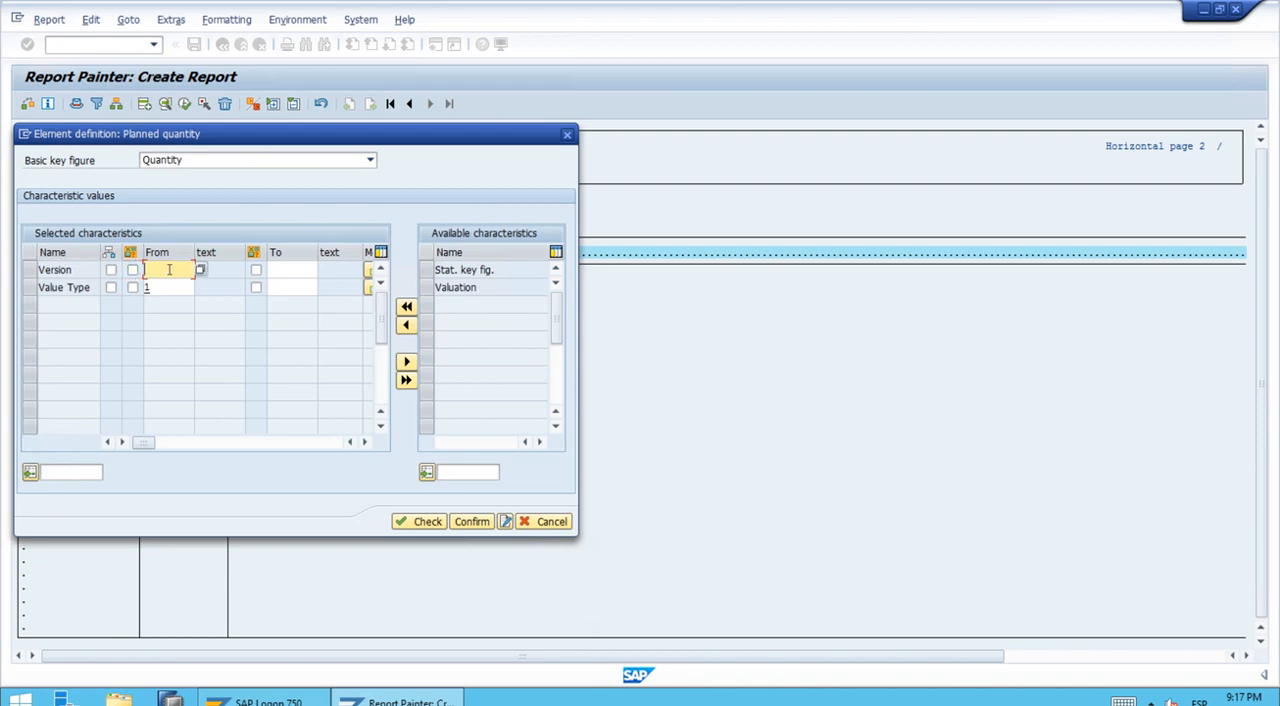
click(200, 270)
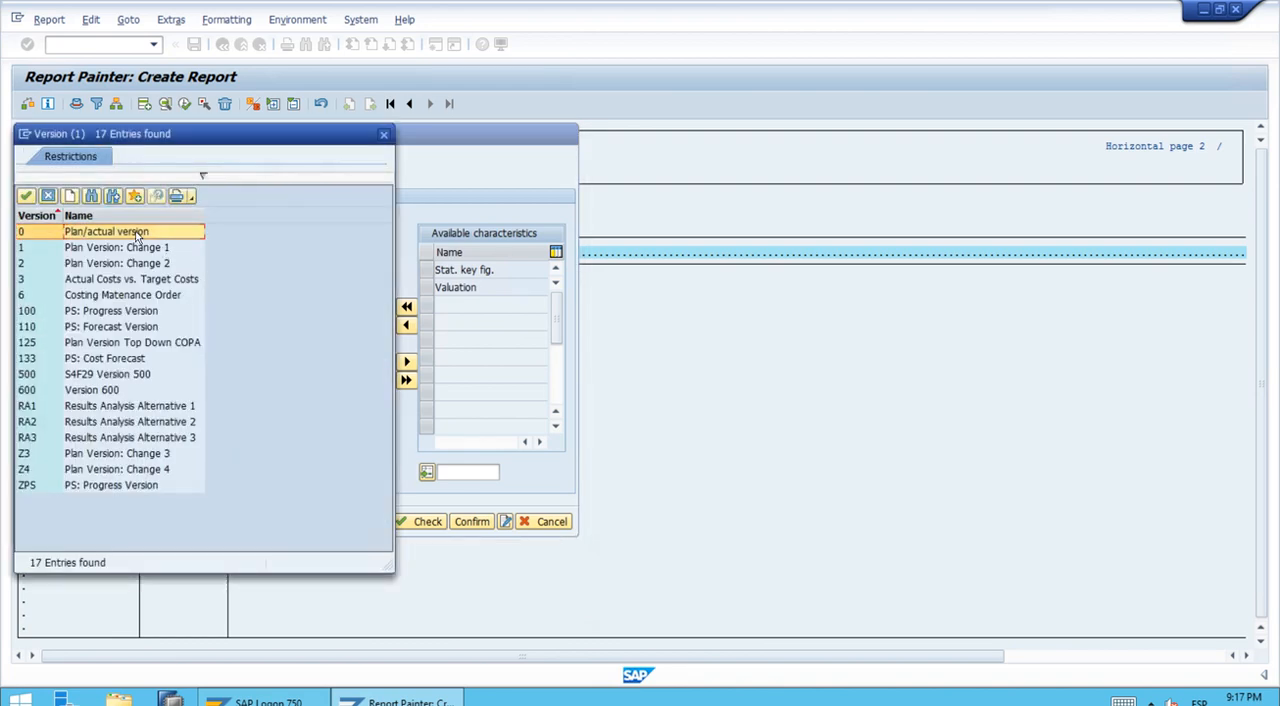
click(25, 197)
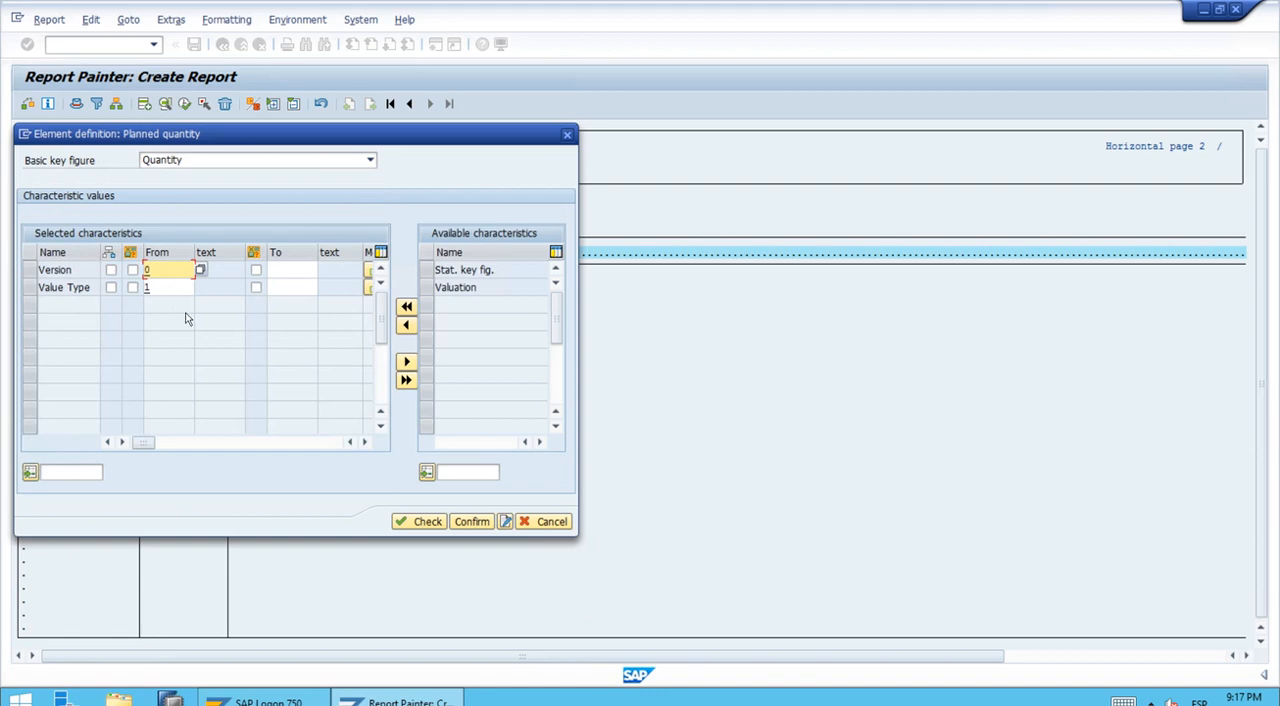
Step: Set the planned quantity column's short, medium and long texts to PLANQTY and confirm the element definition
click(505, 521)
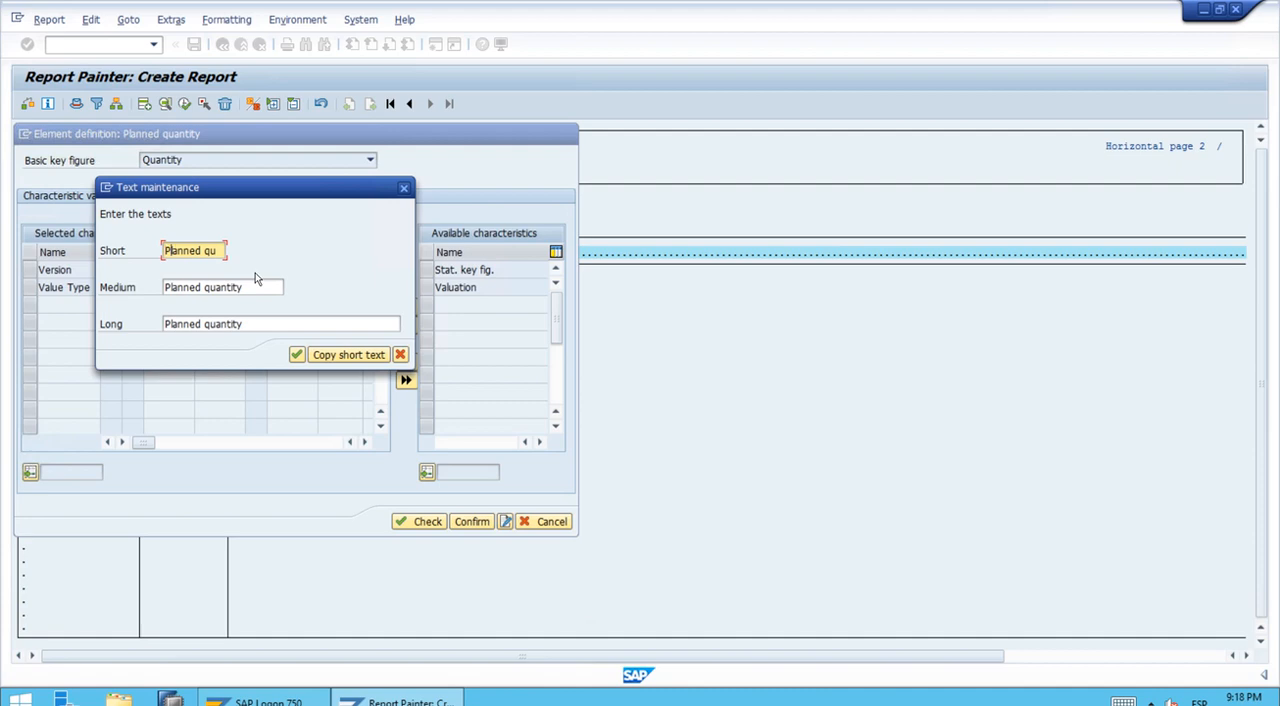
text(LANQTY)
key(Delete)
key(Delete)
click(355, 356)
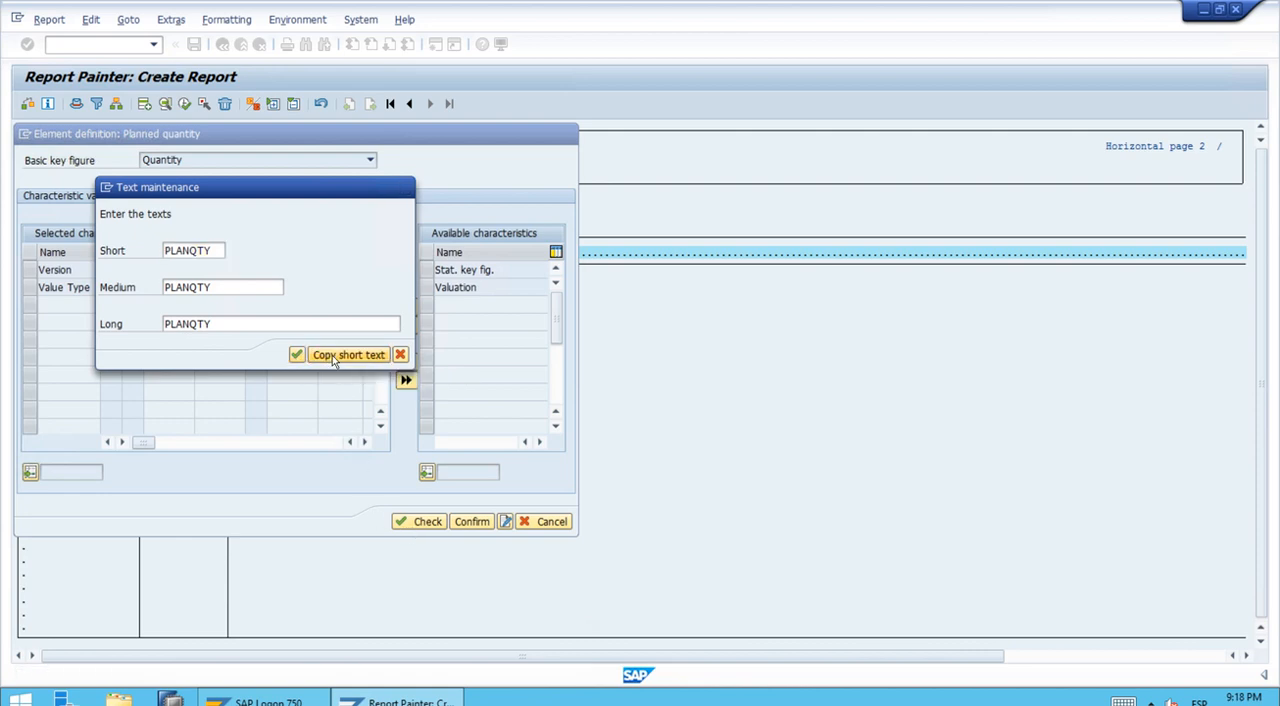
click(298, 355)
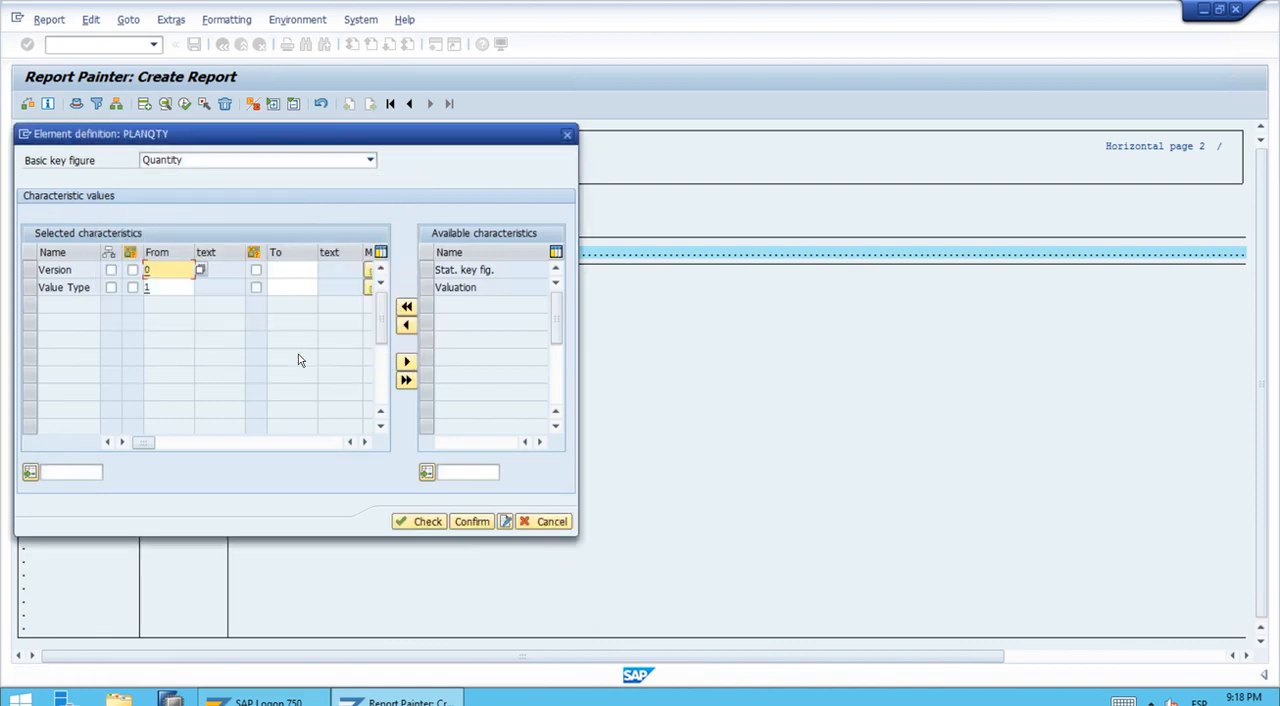
click(476, 529)
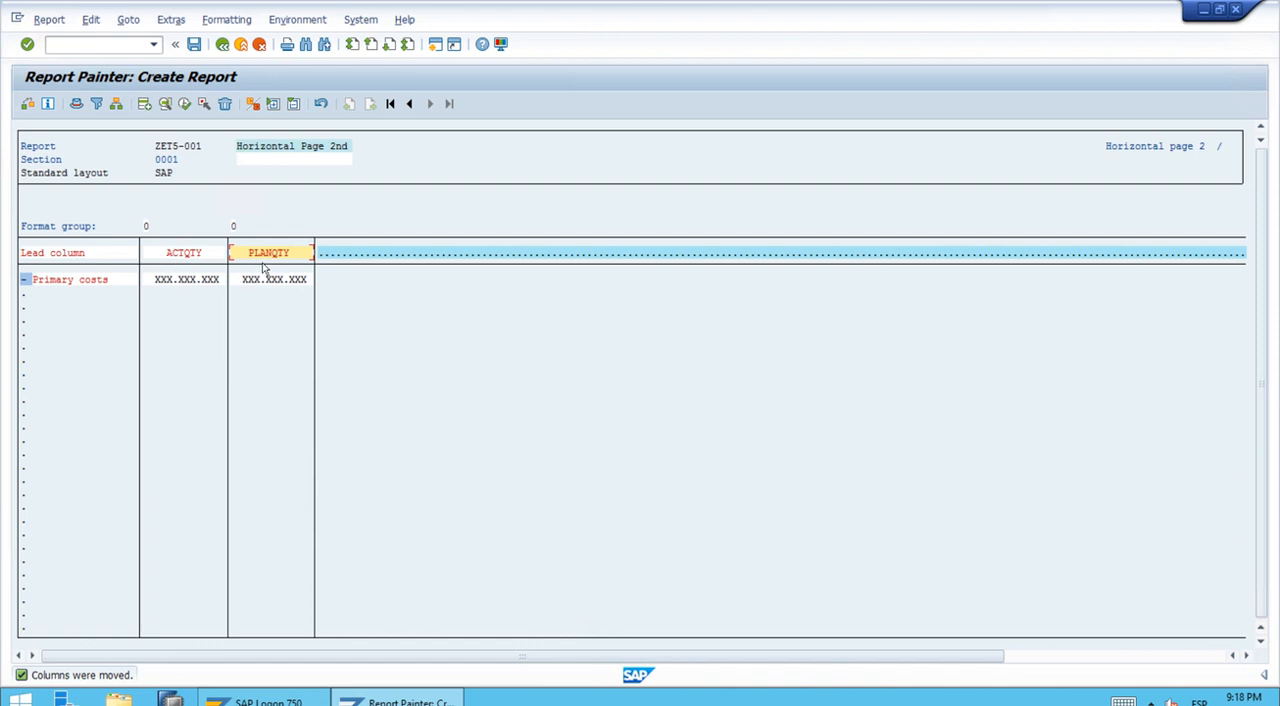
Step: Add a third column after PLANQTY as a formula that subtracts PLANQTY from ACTQTY (X004 - X005)
double_click(332, 254)
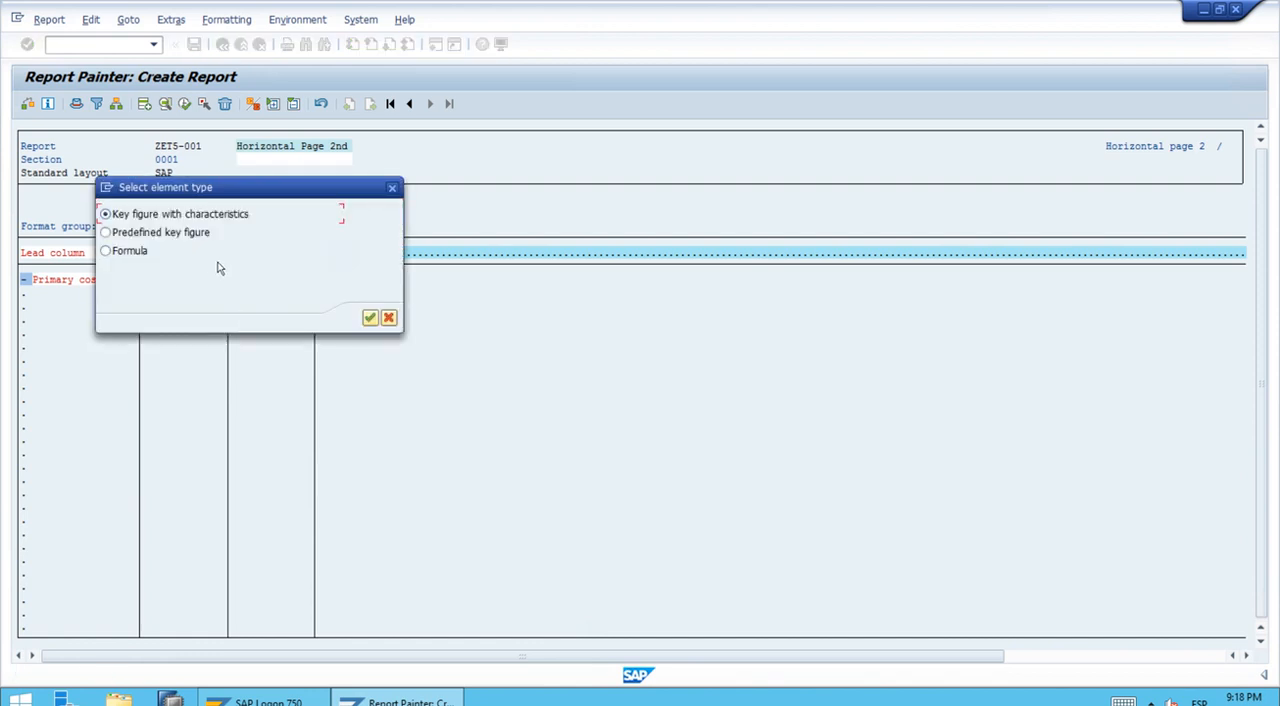
click(128, 252)
click(369, 318)
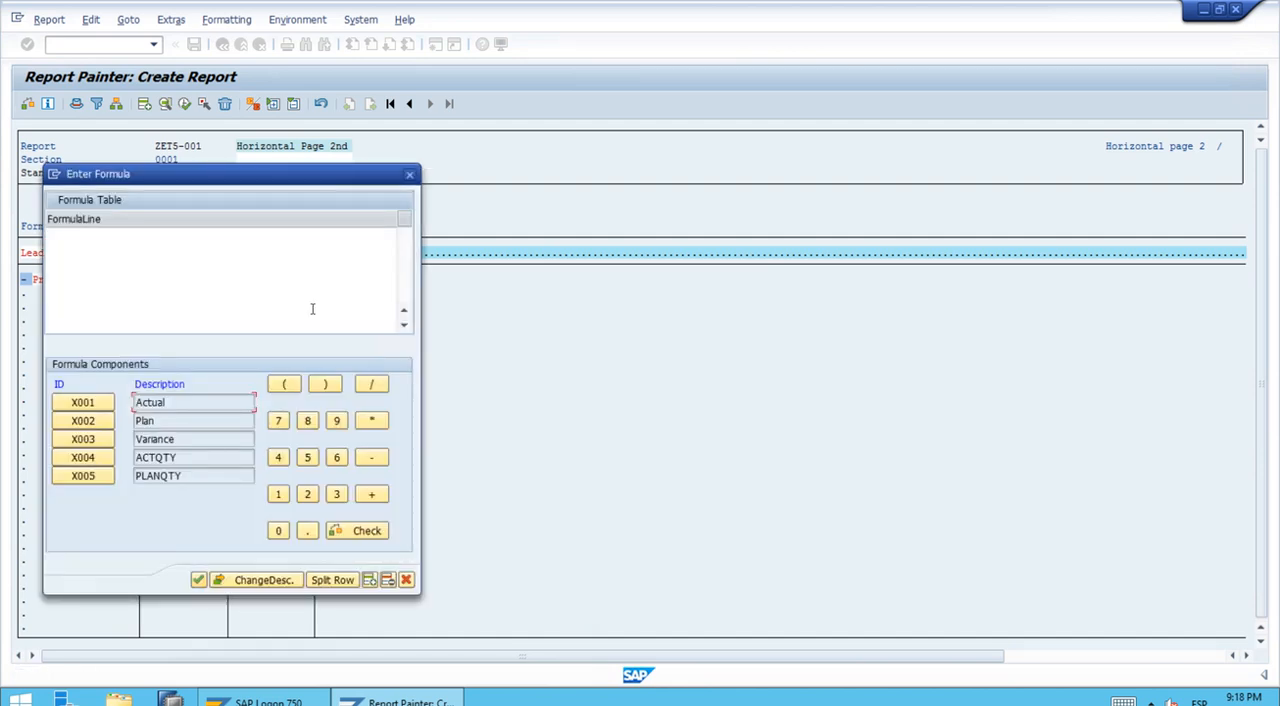
drag(209, 187, 446, 188)
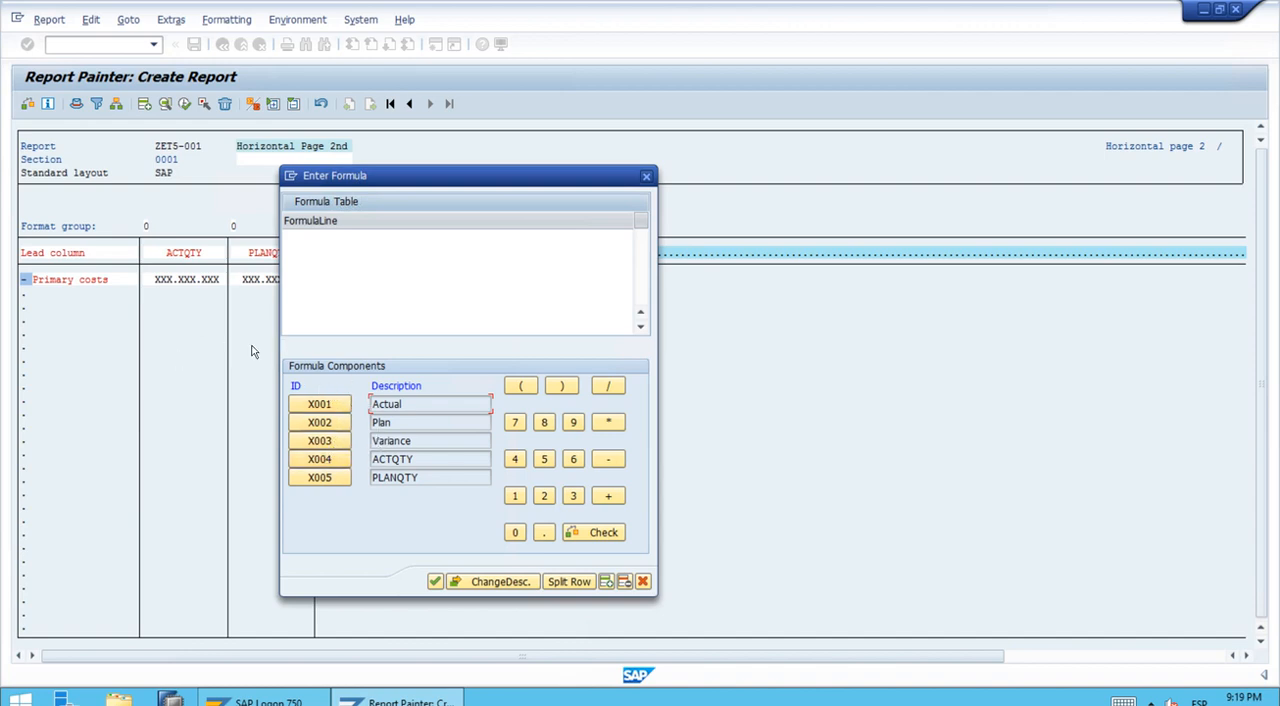
click(338, 464)
click(604, 460)
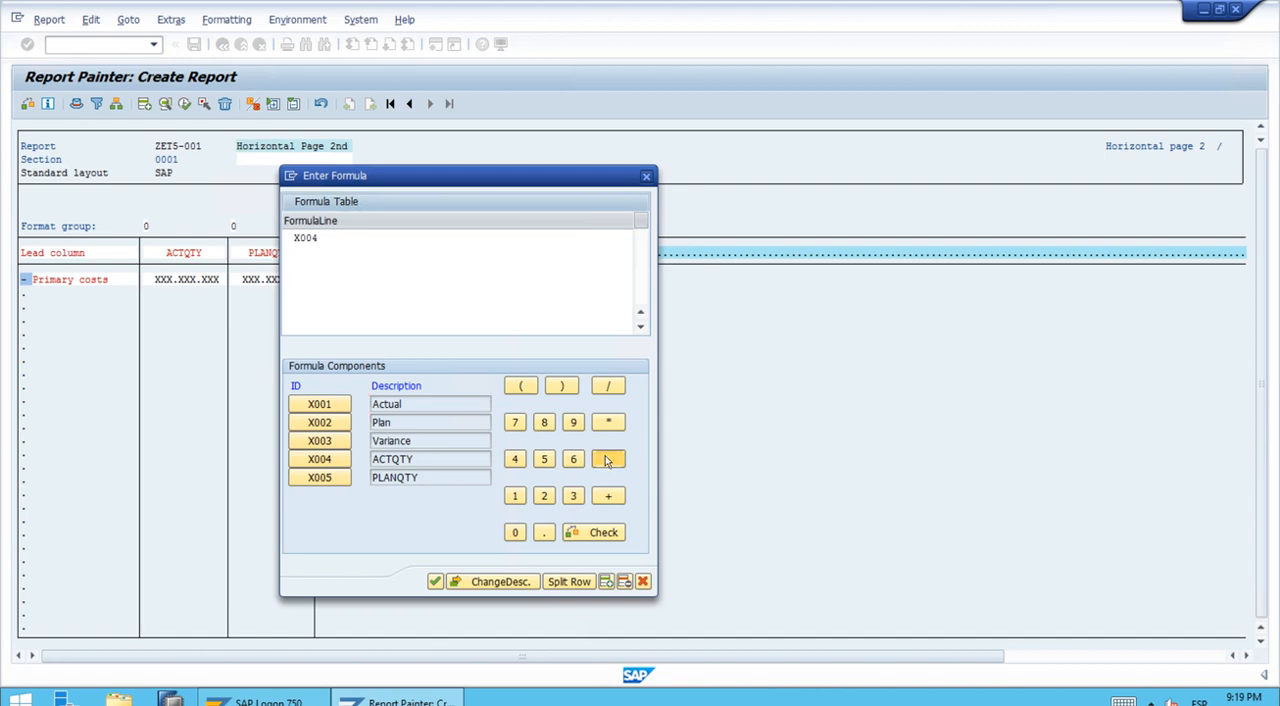
click(314, 481)
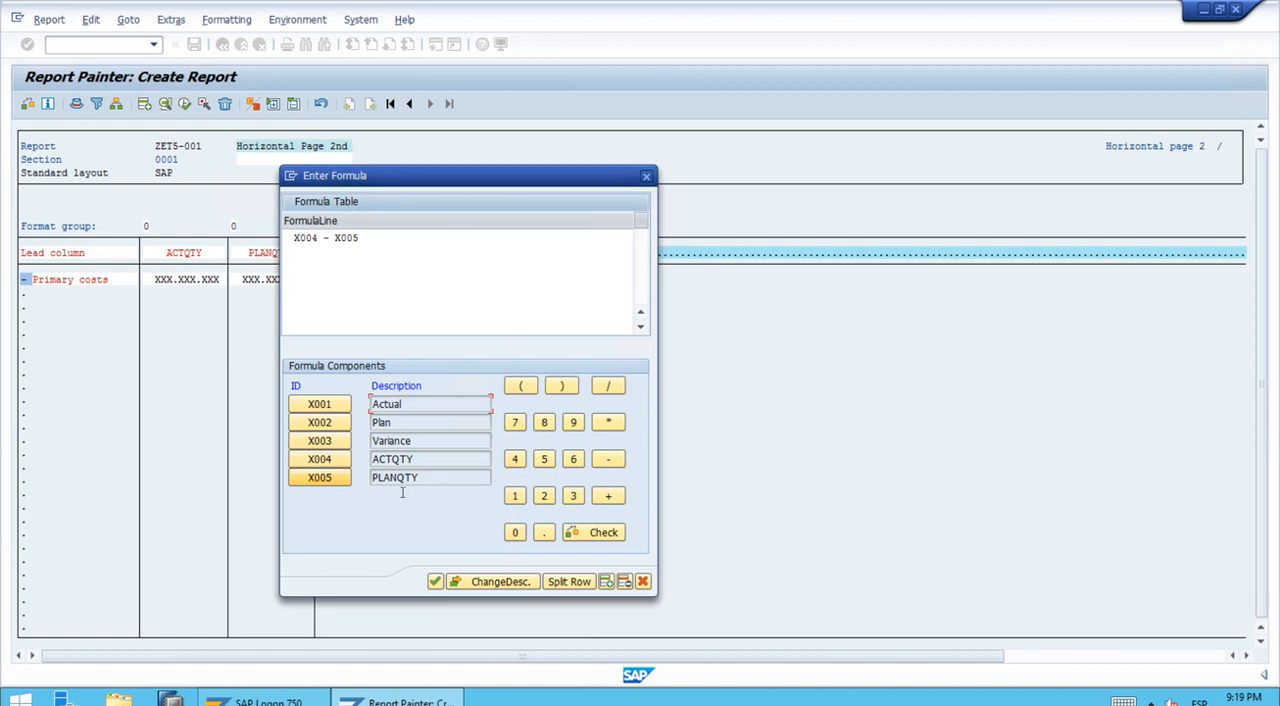
click(434, 582)
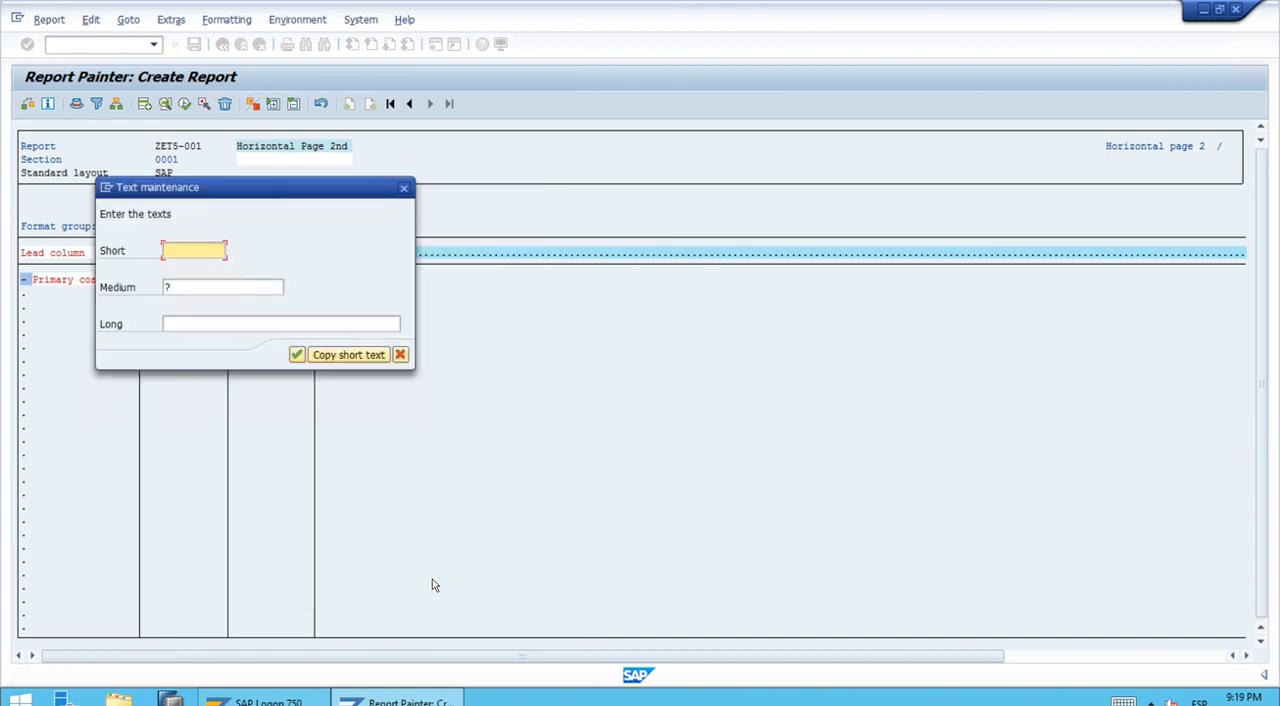
Step: Set the formula column's short, medium and long texts to Variance and confirm them
text(V)
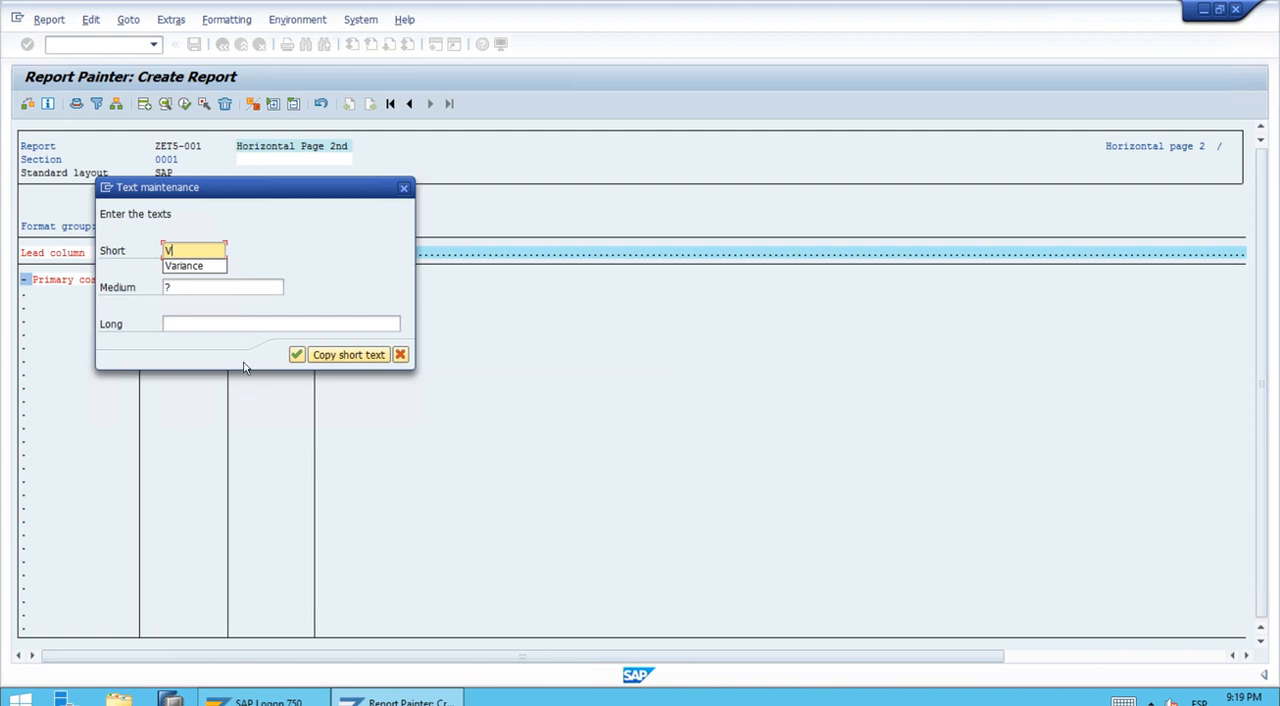
click(205, 267)
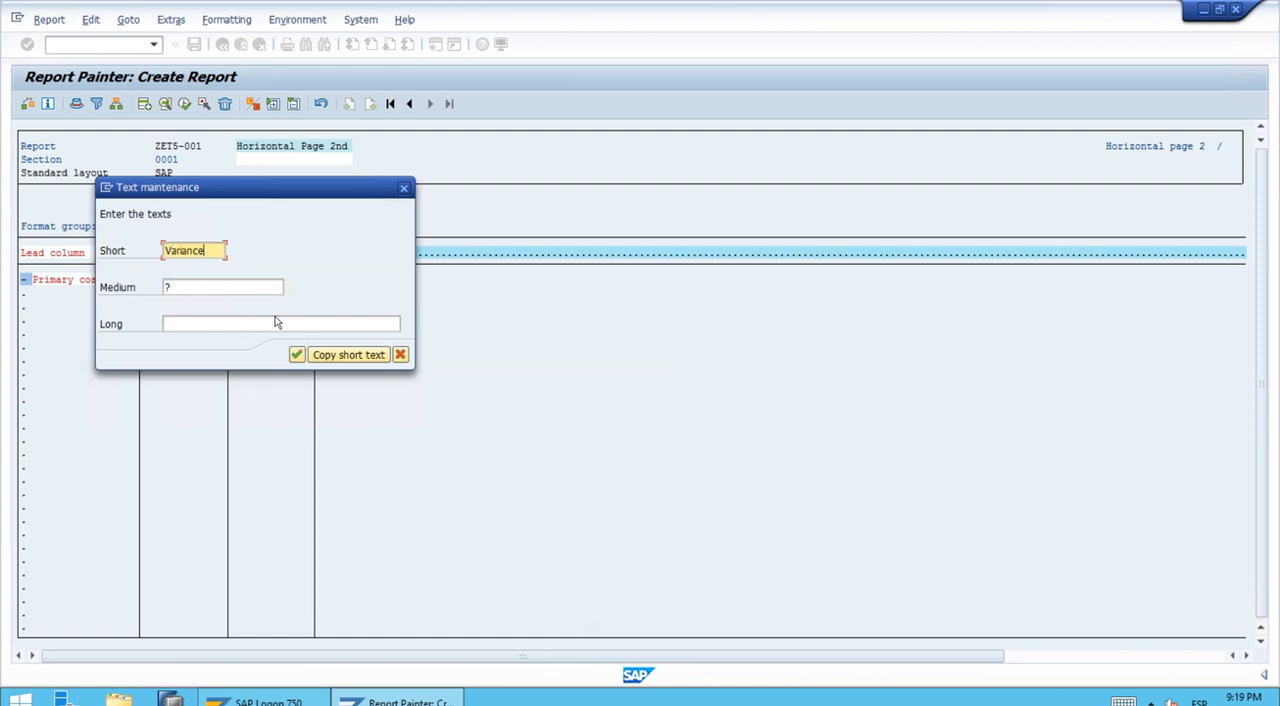
click(352, 361)
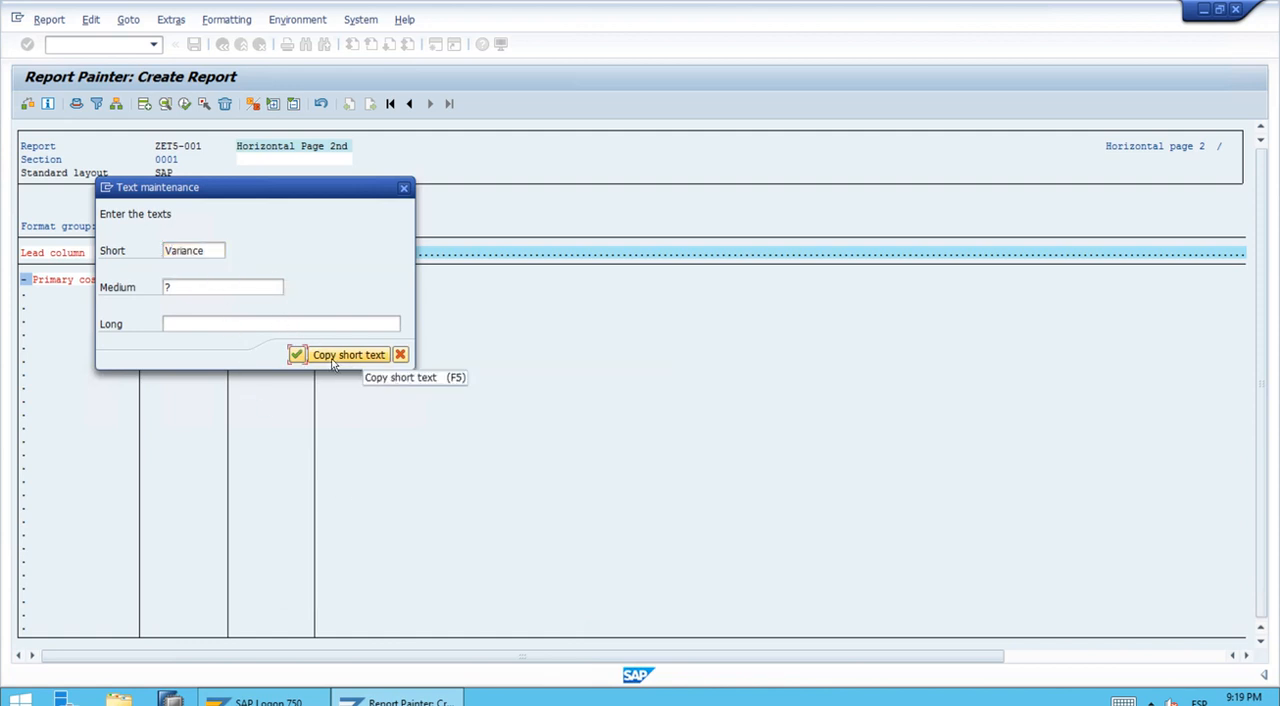
click(331, 362)
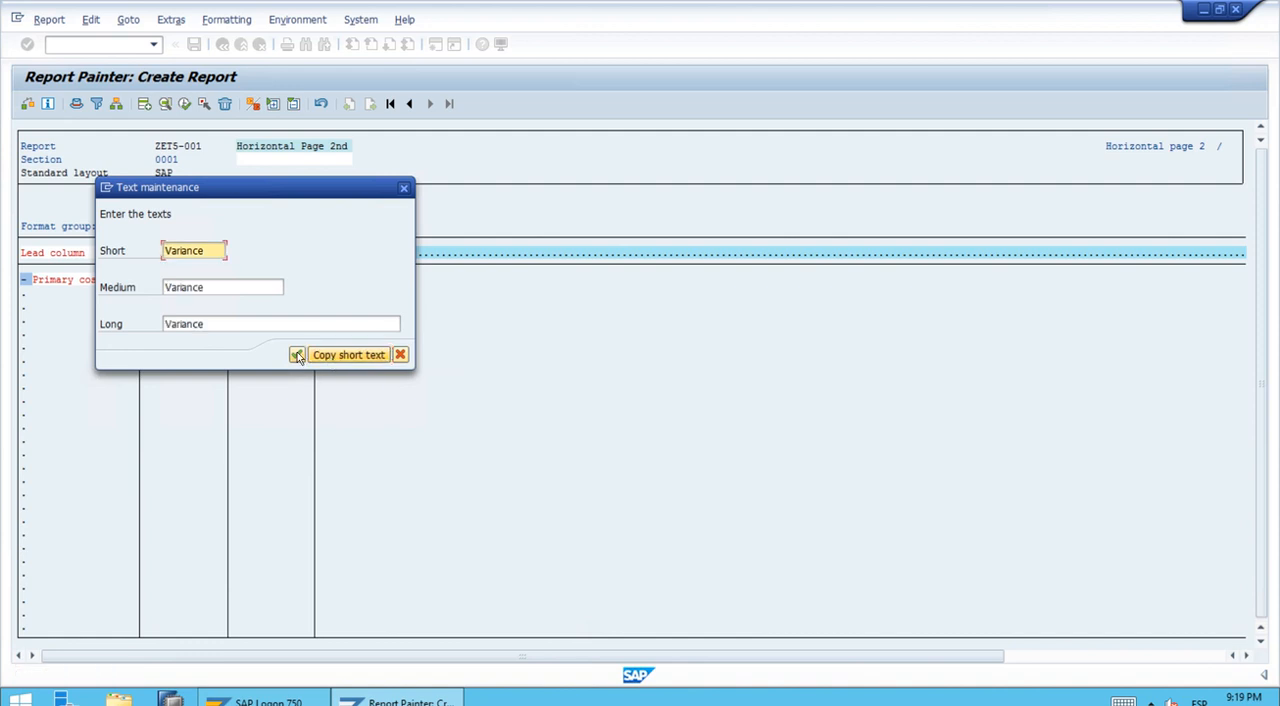
click(297, 355)
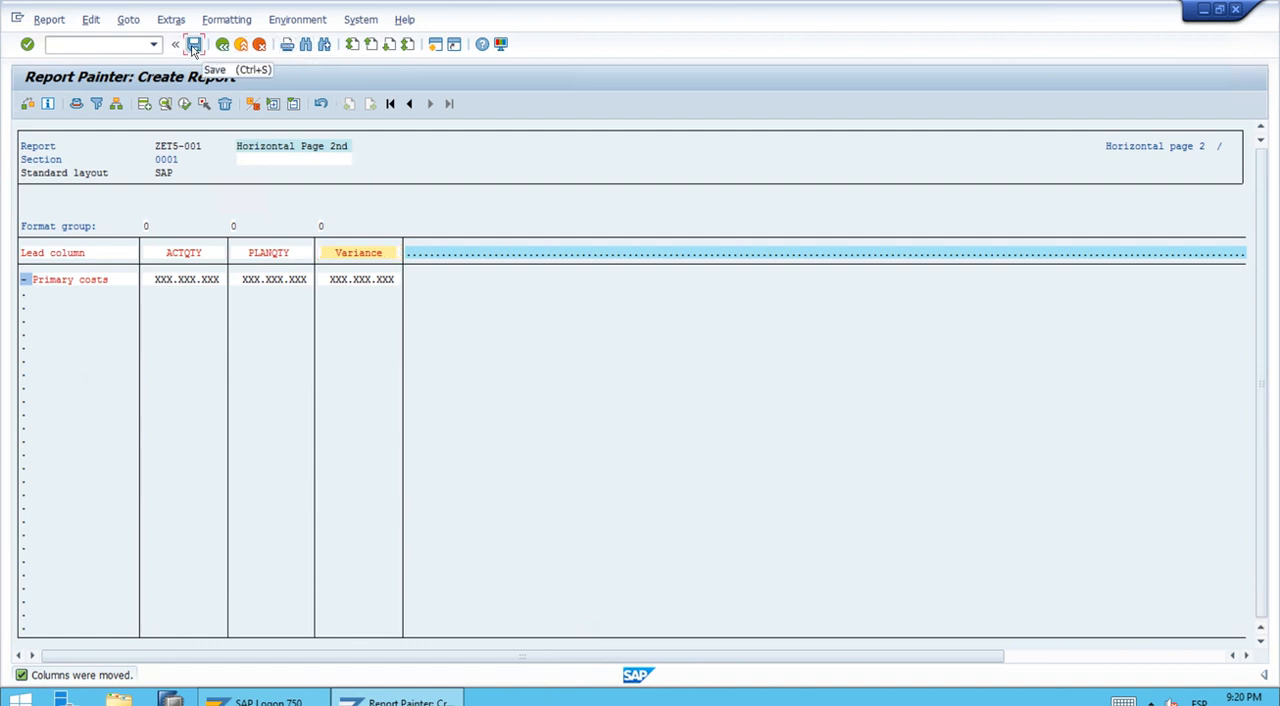
Step: Save the report and assign it to the new report group ZET5, creating that group
click(194, 46)
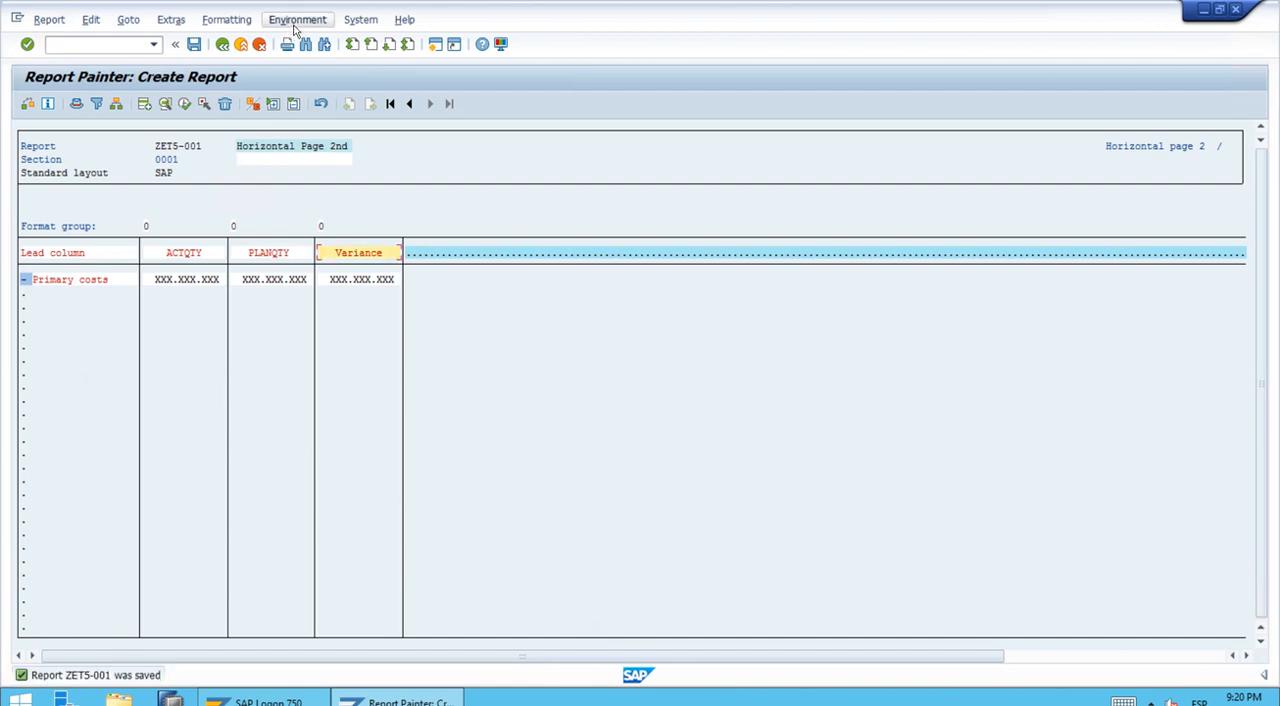
click(296, 22)
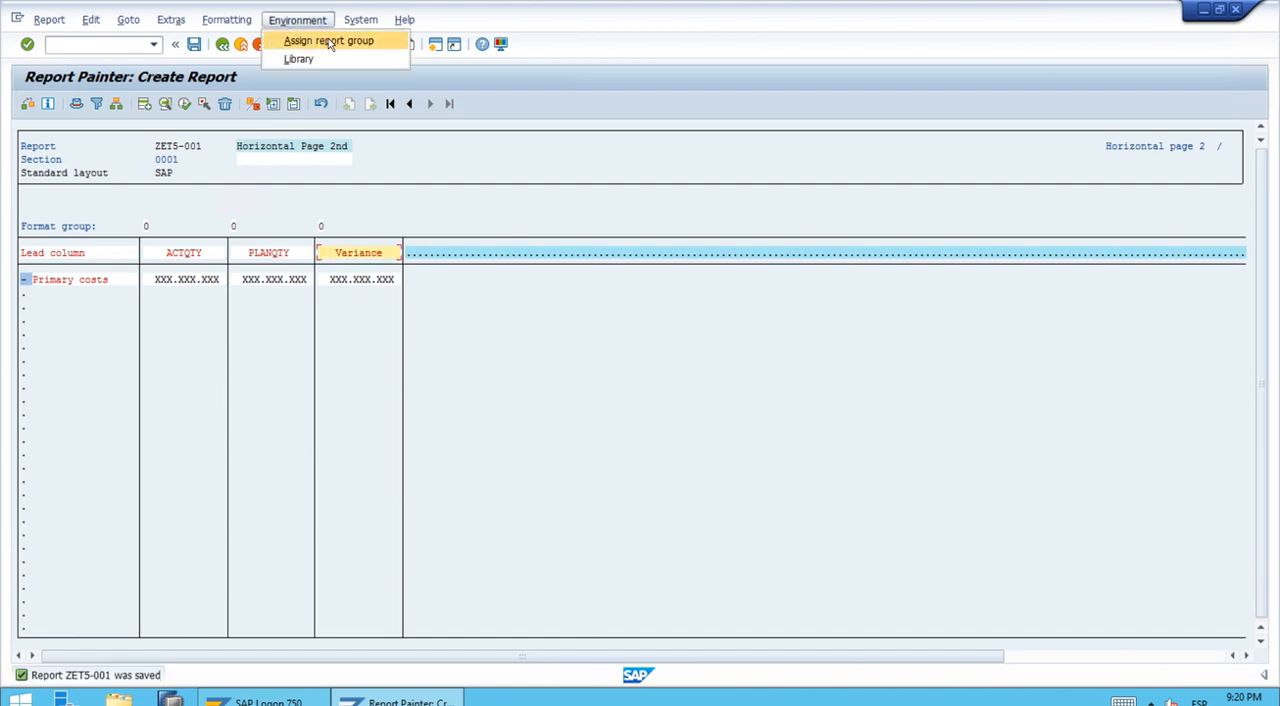
click(329, 41)
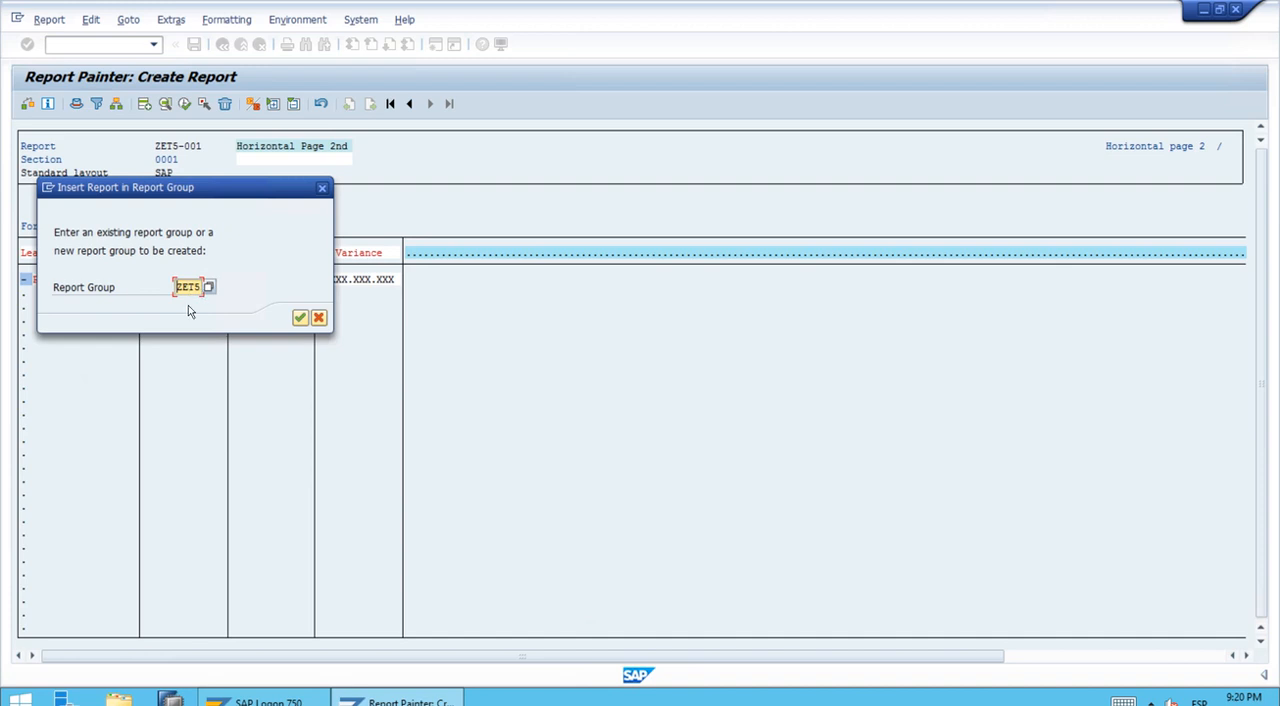
click(299, 318)
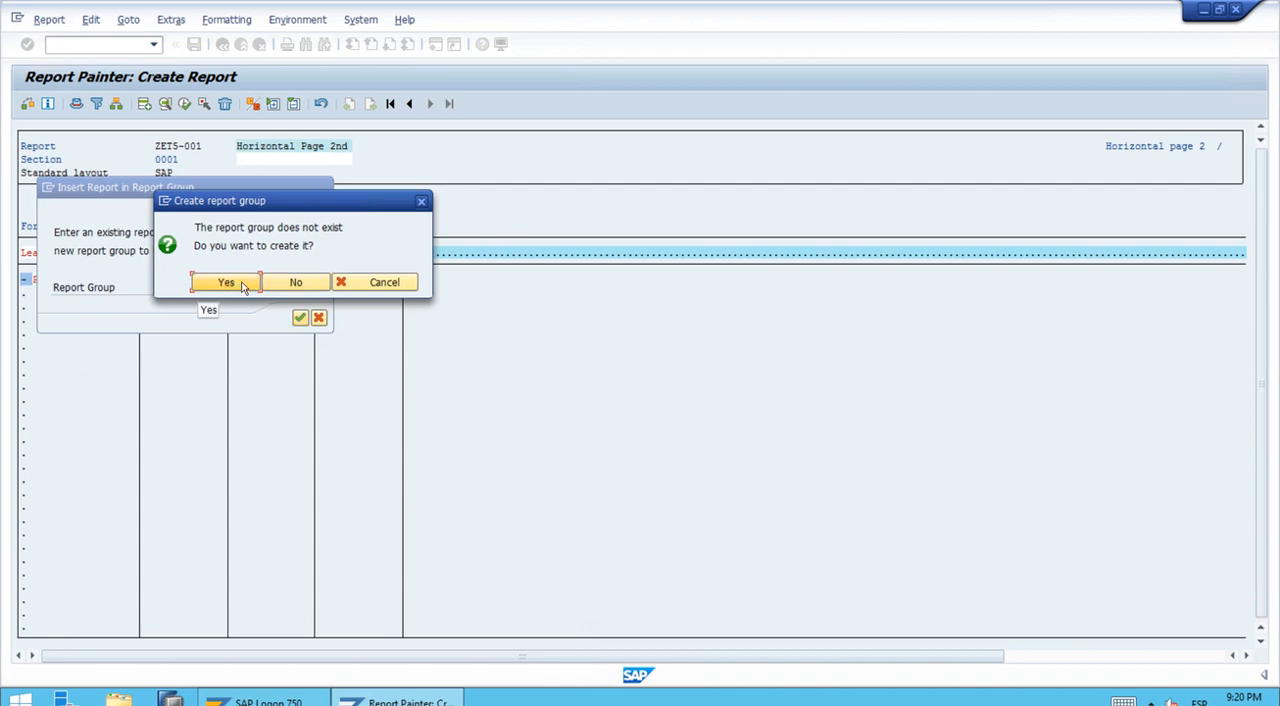
click(243, 287)
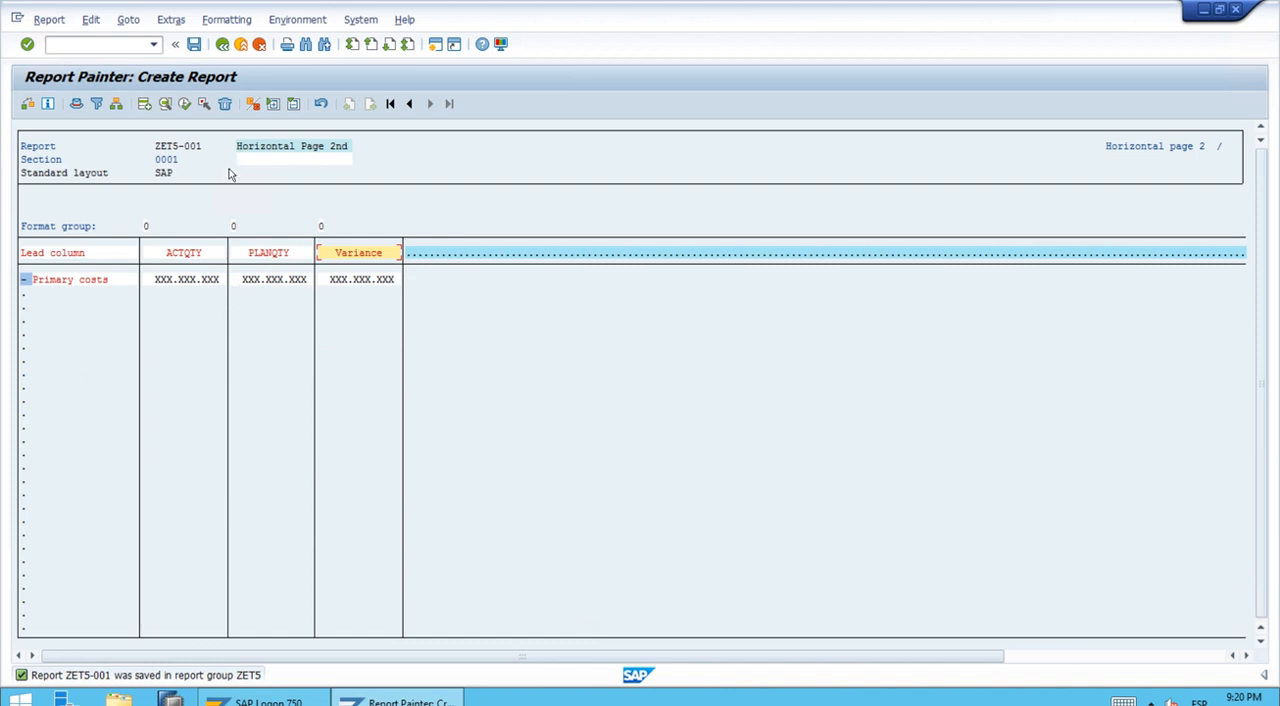
click(194, 46)
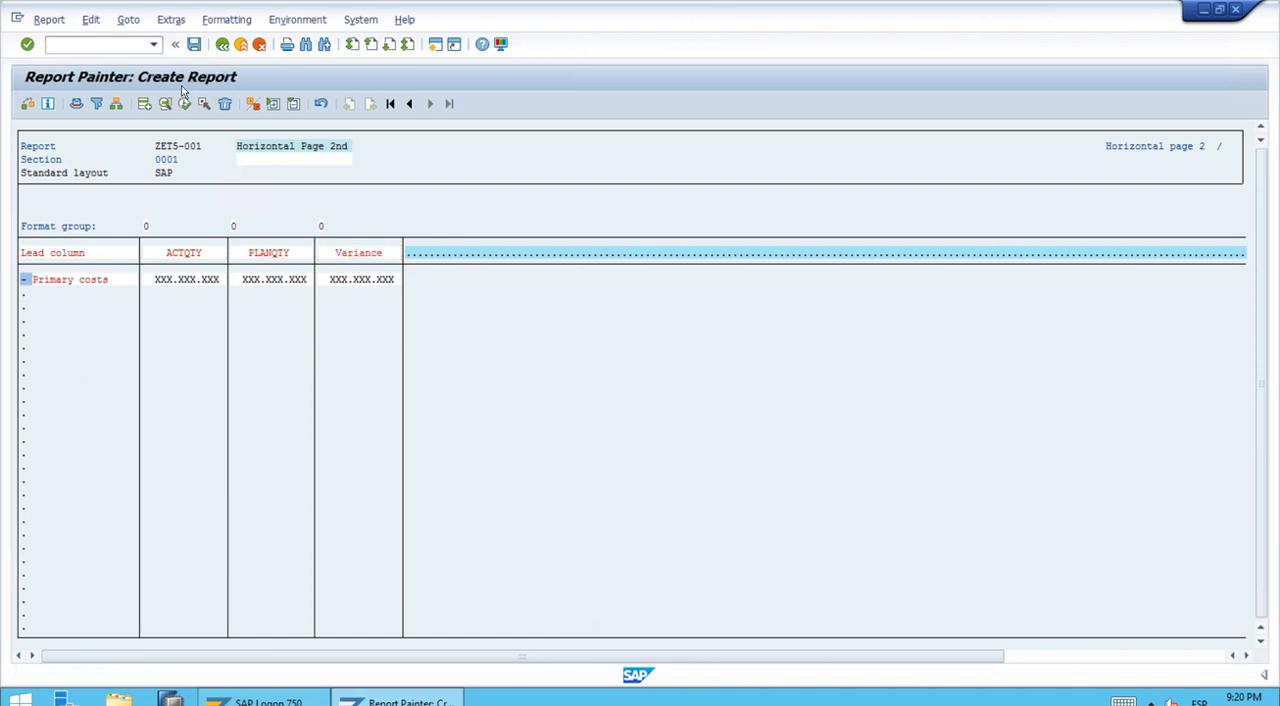
Step: Execute the report for fiscal year 2021, periods 1 to 12, and page back and forth between its two horizontal pages
click(185, 105)
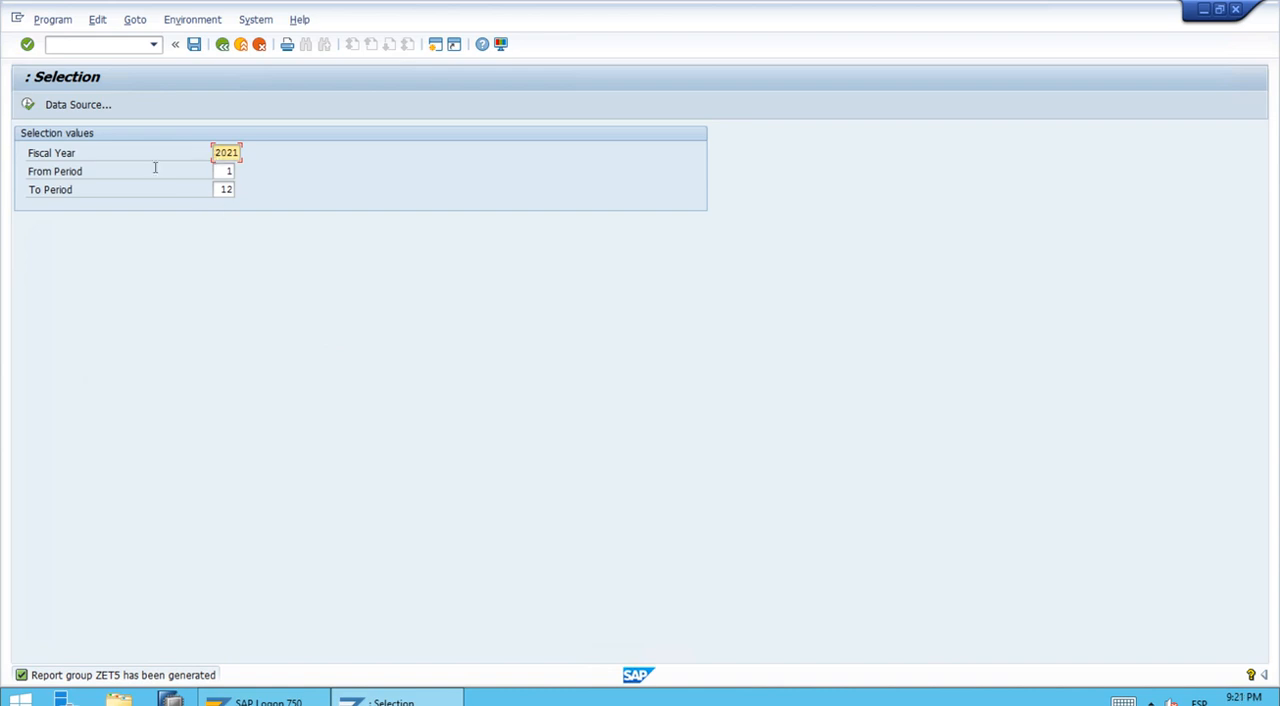
click(28, 105)
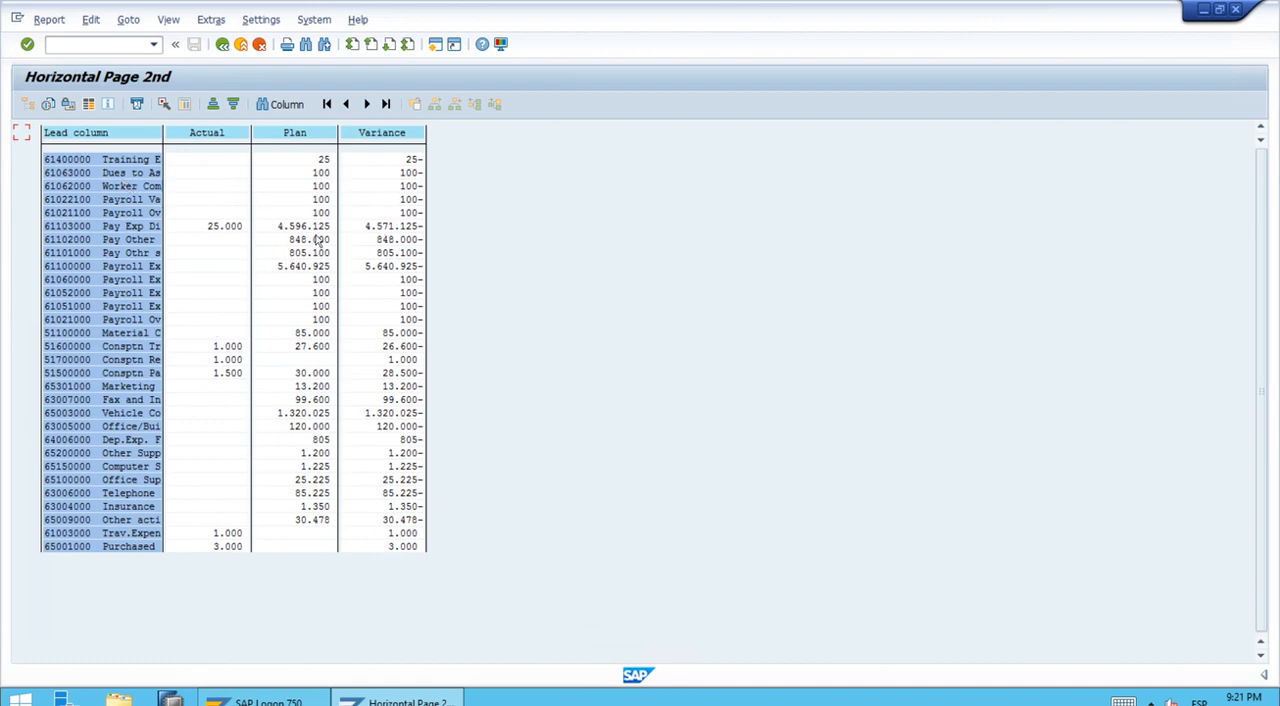
click(366, 104)
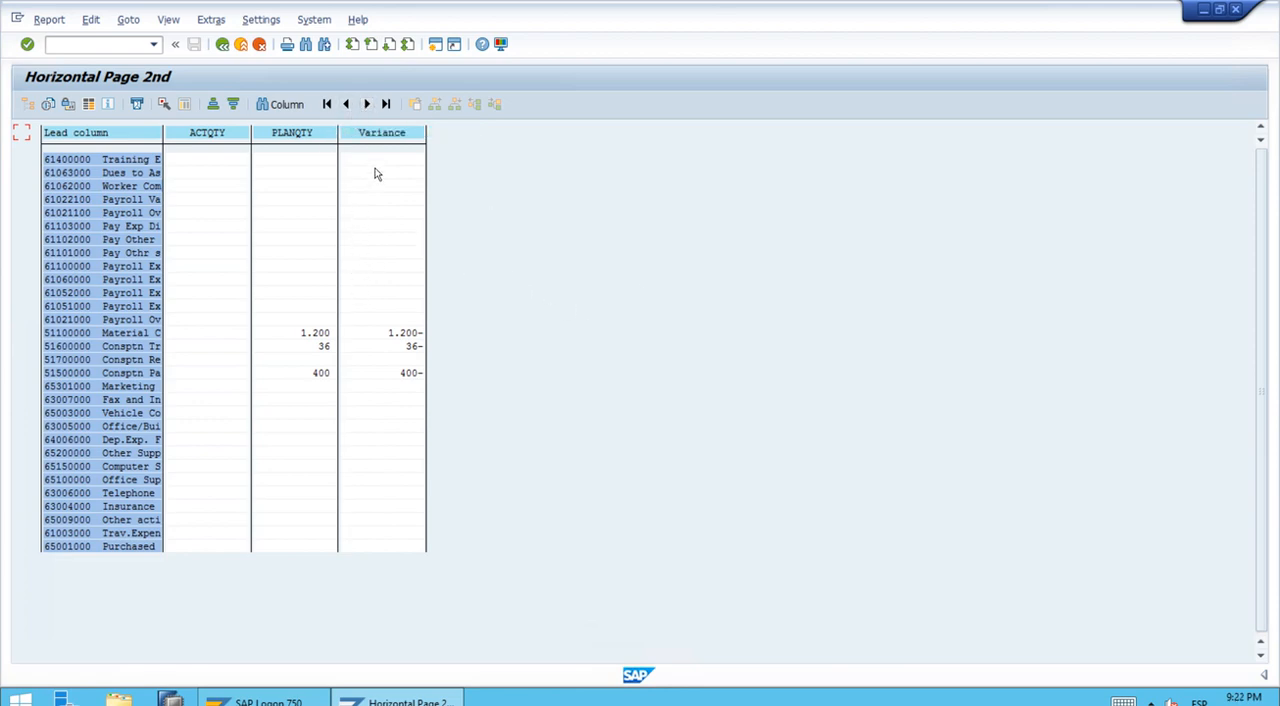
click(327, 105)
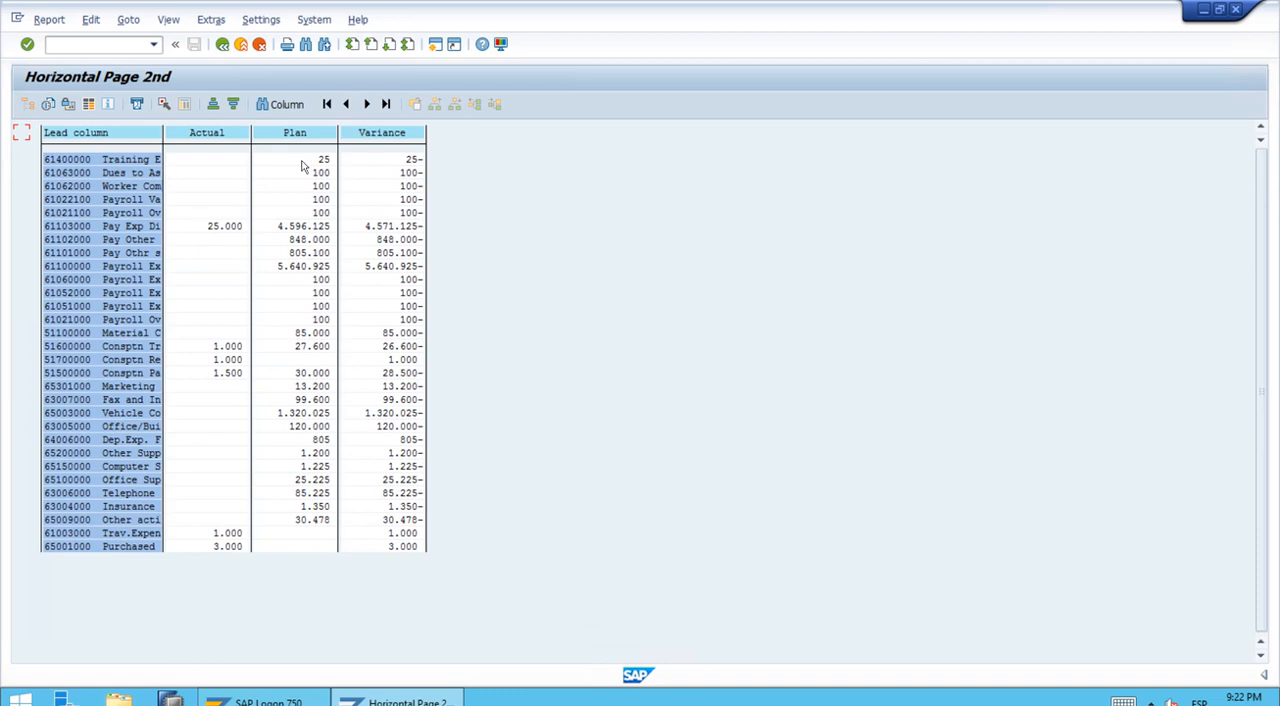
click(386, 105)
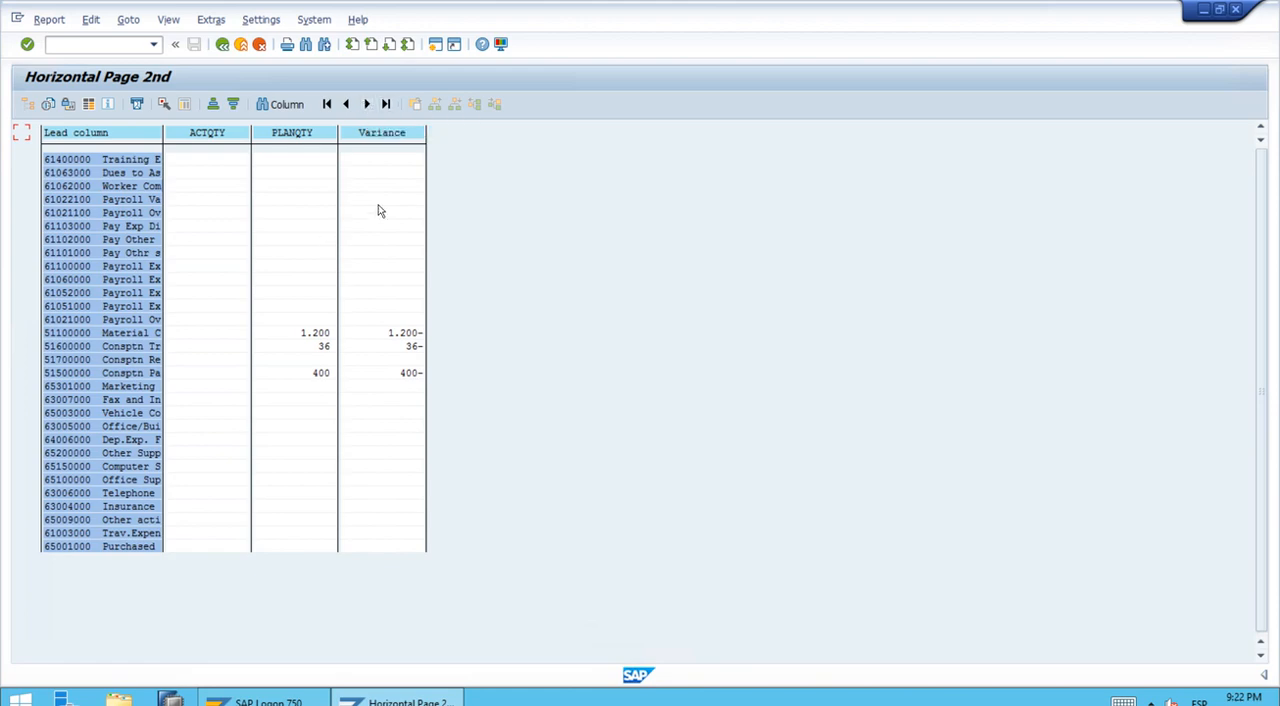
click(346, 105)
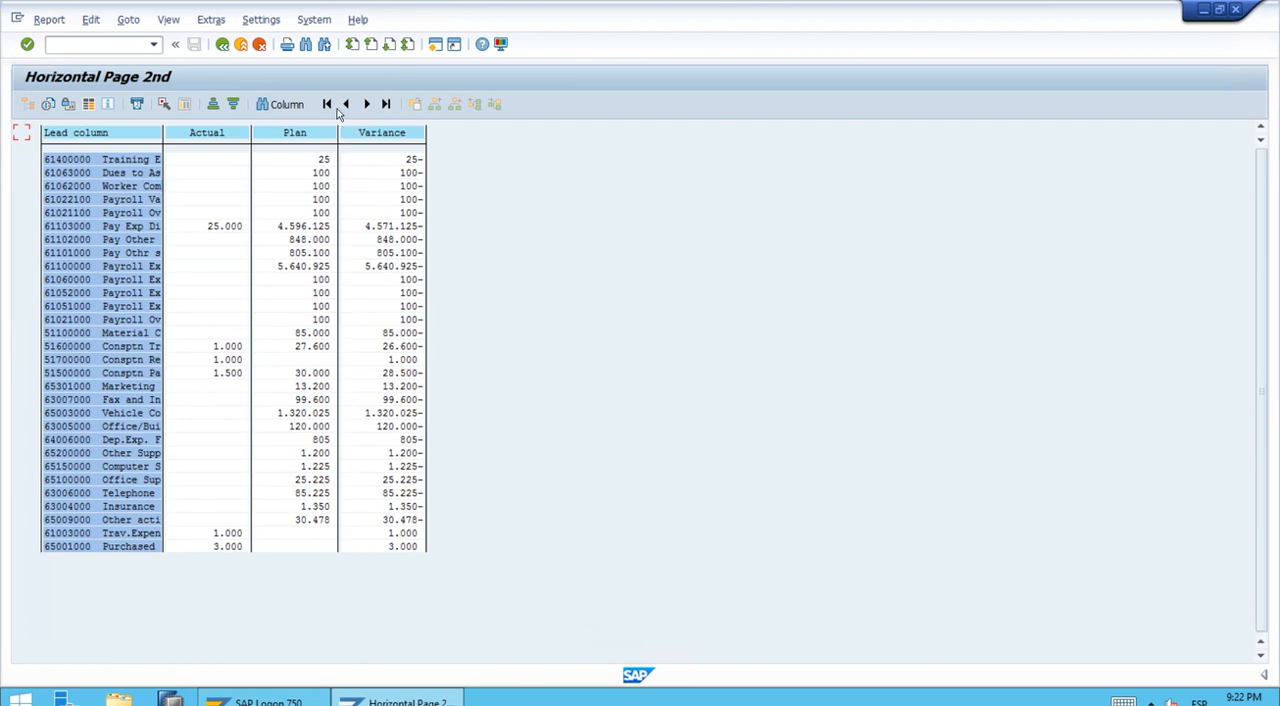
click(327, 104)
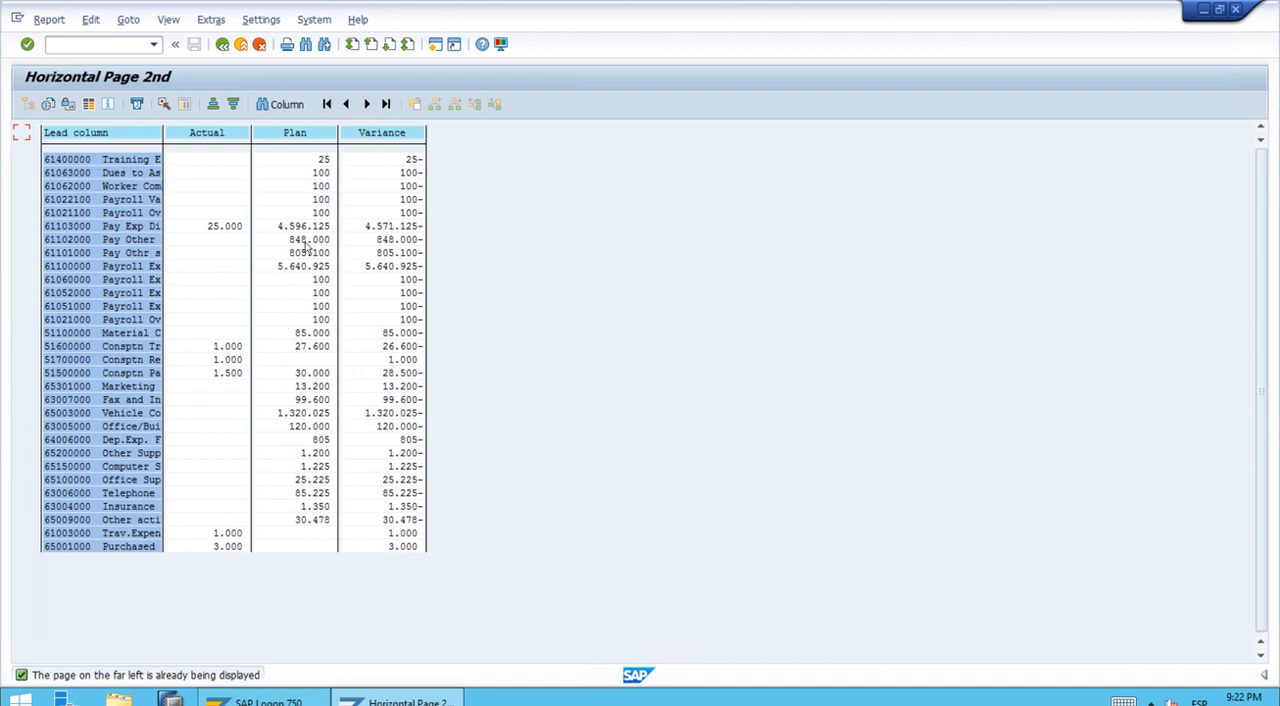
Step: Exit the executed report and leave the report definition to return to the SAP Easy Access screen
click(223, 46)
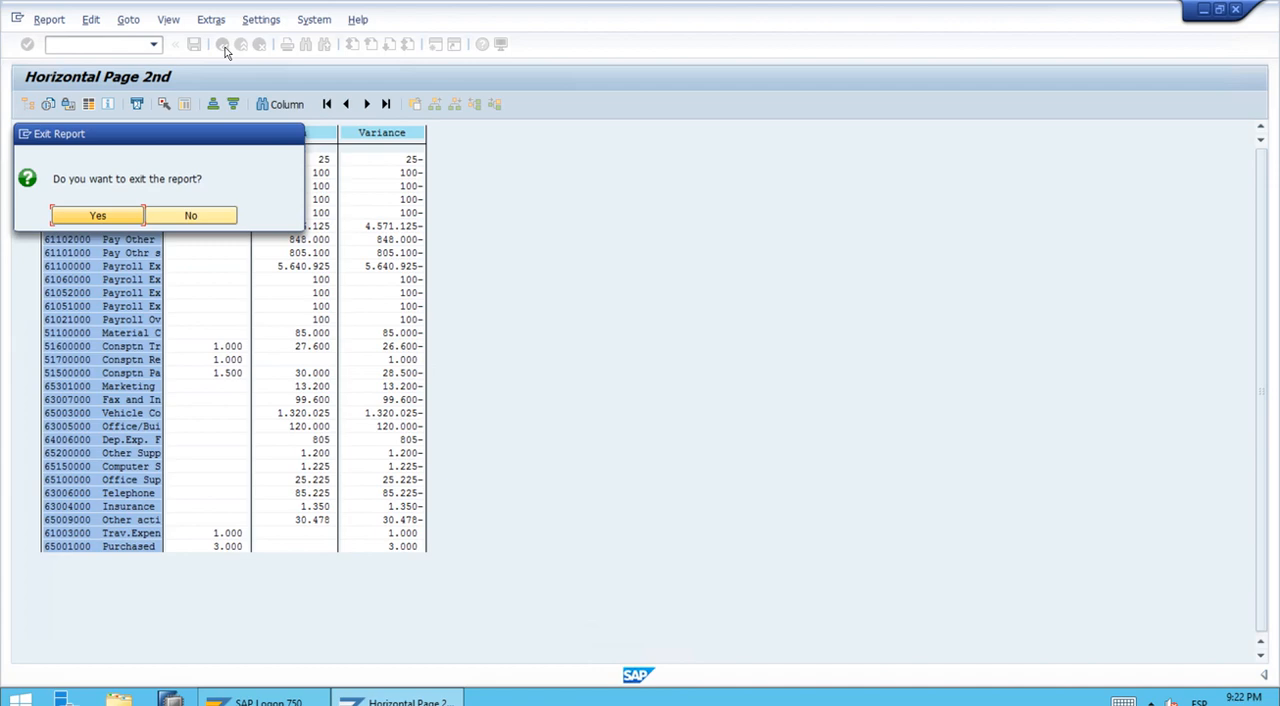
click(118, 219)
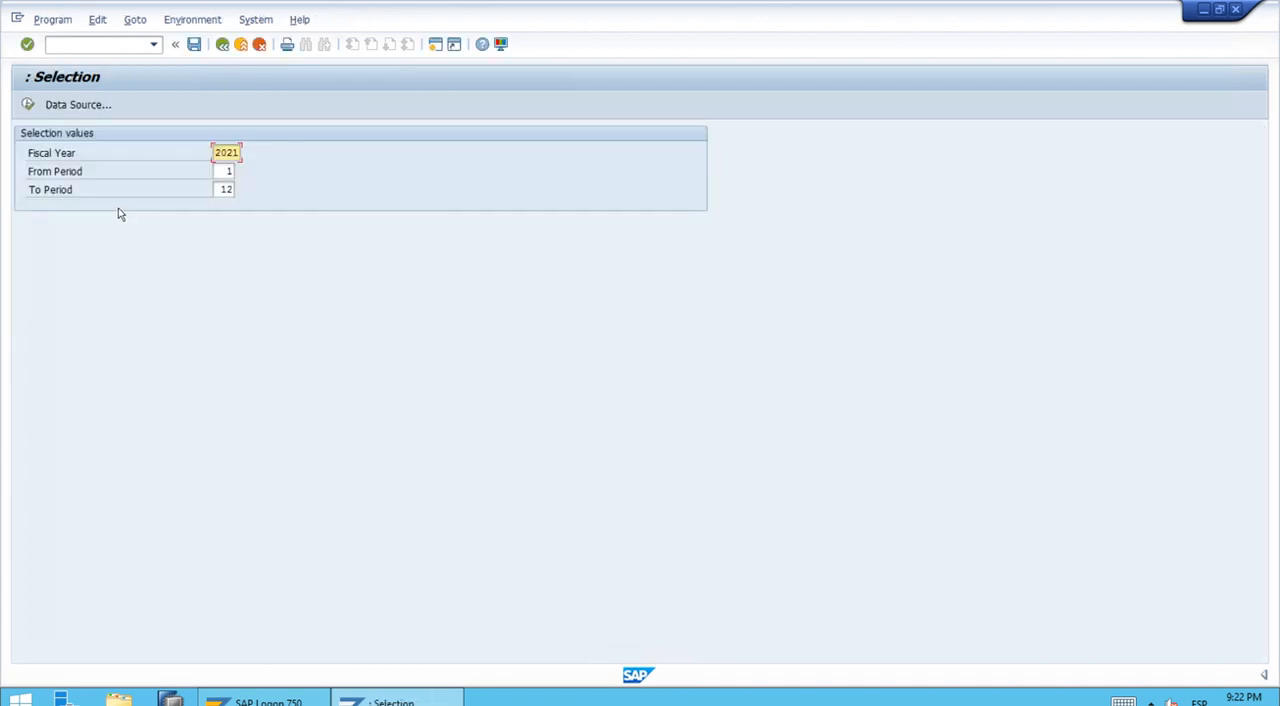
click(222, 47)
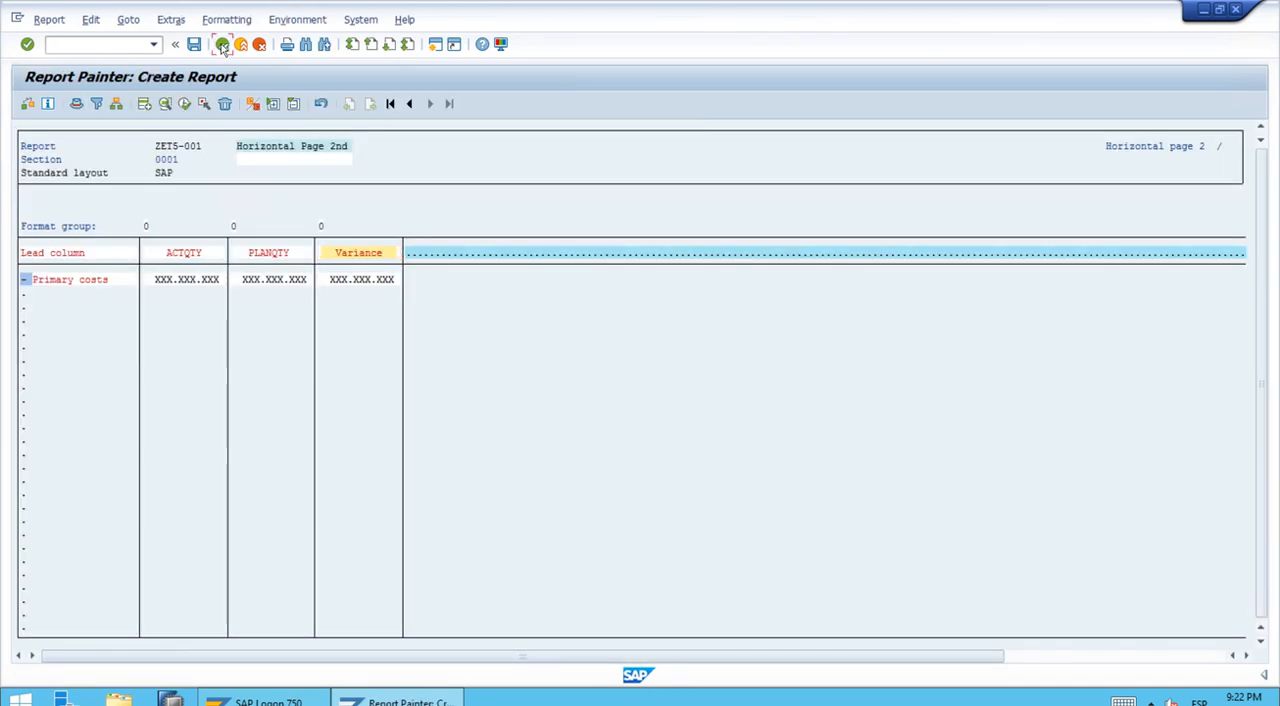
click(222, 47)
click(222, 47)
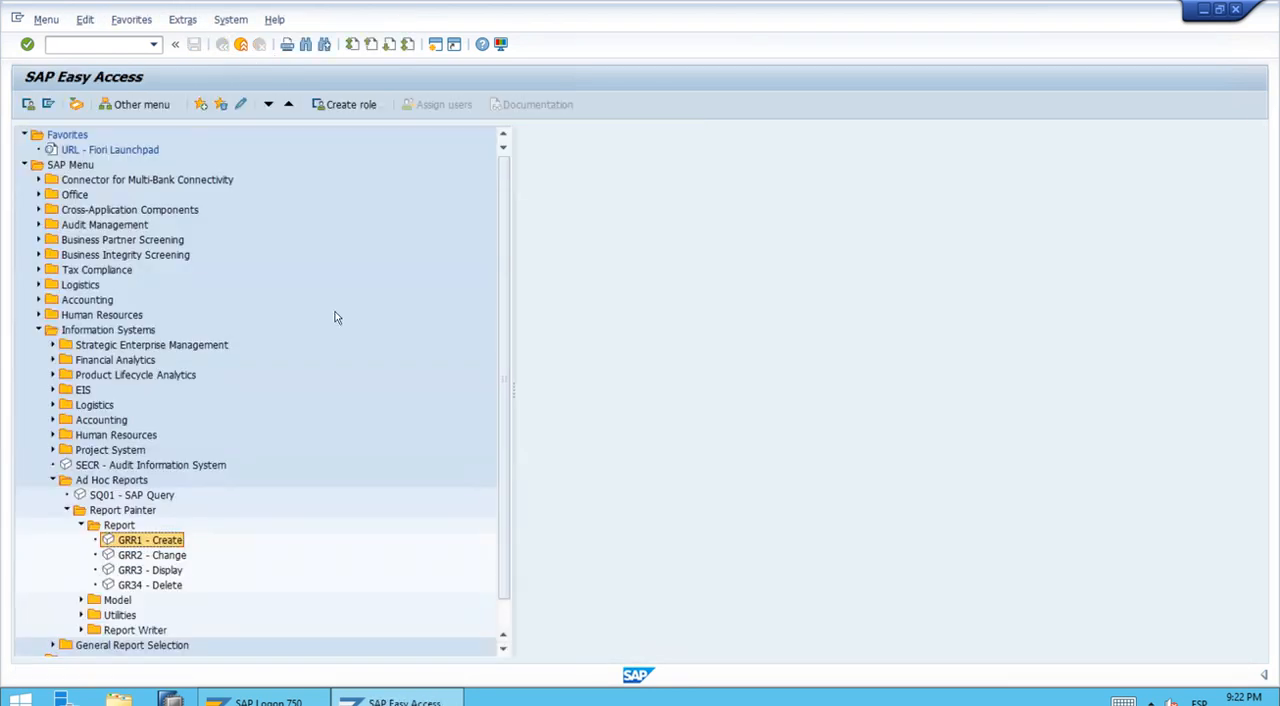
Step: Collapse the Report, Report Painter, Ad Hoc Reports and Information Systems folders in the SAP menu tree
click(81, 525)
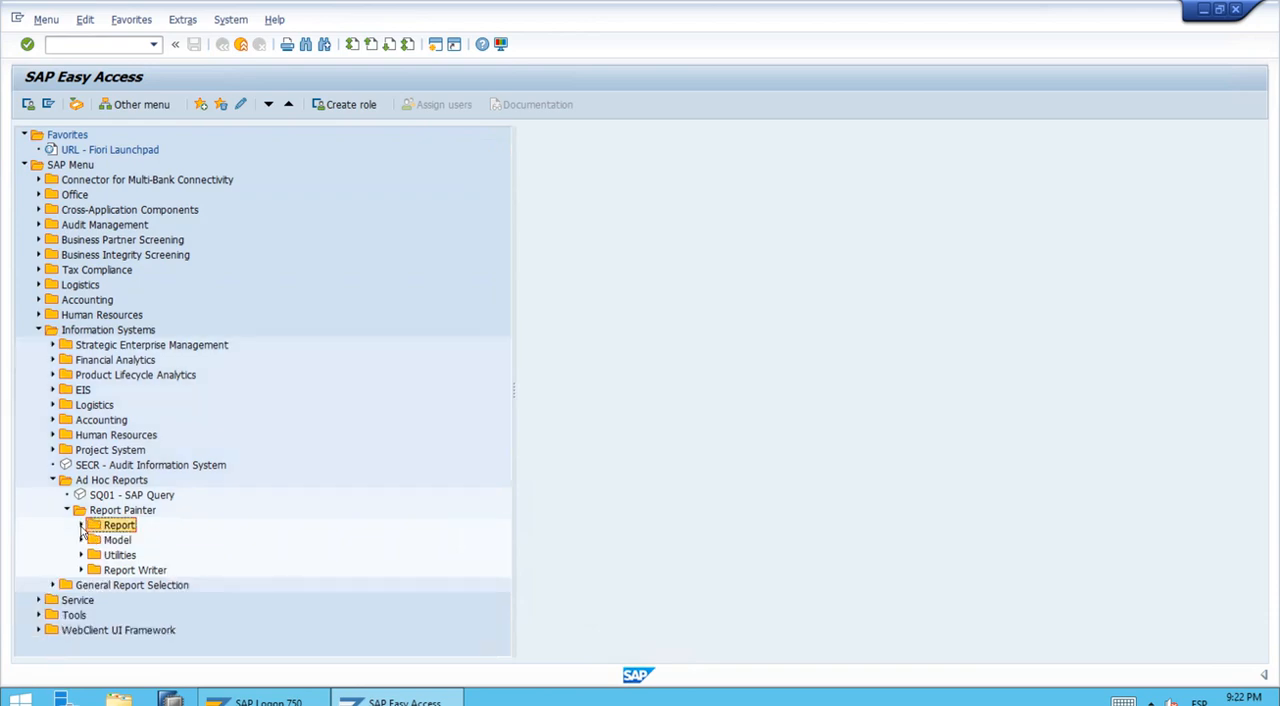
click(67, 510)
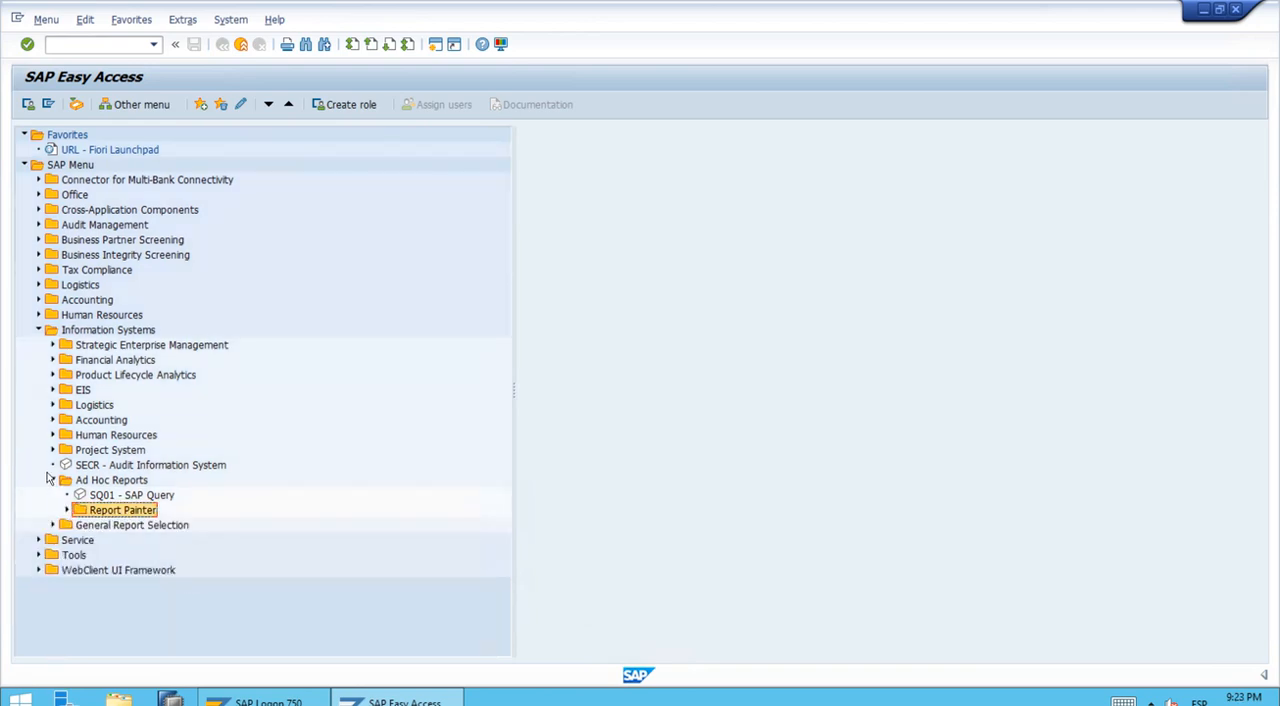
click(53, 480)
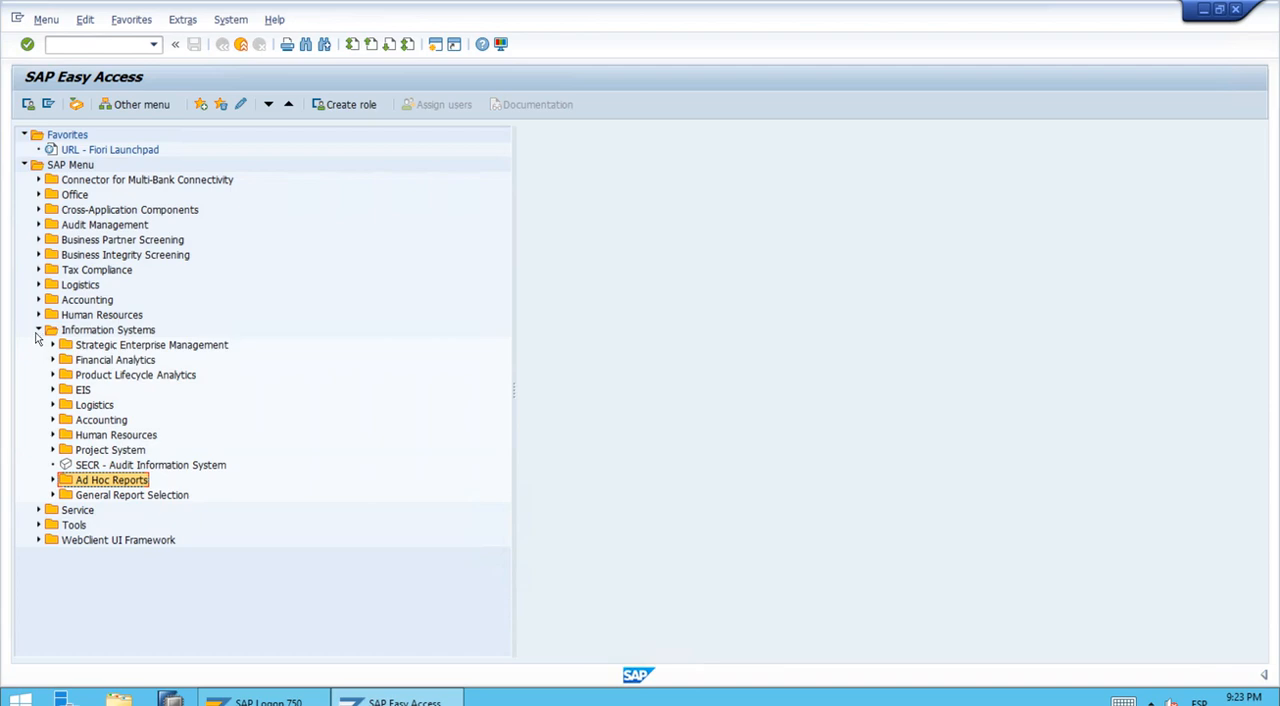
click(38, 330)
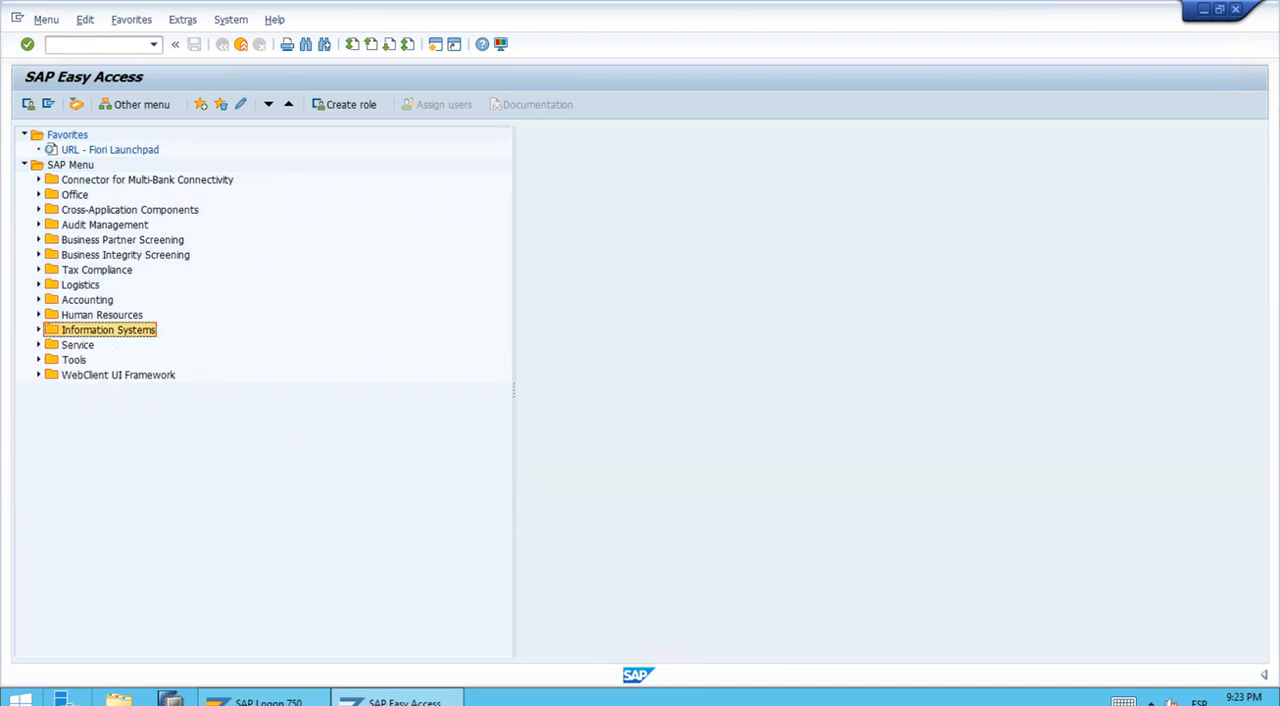